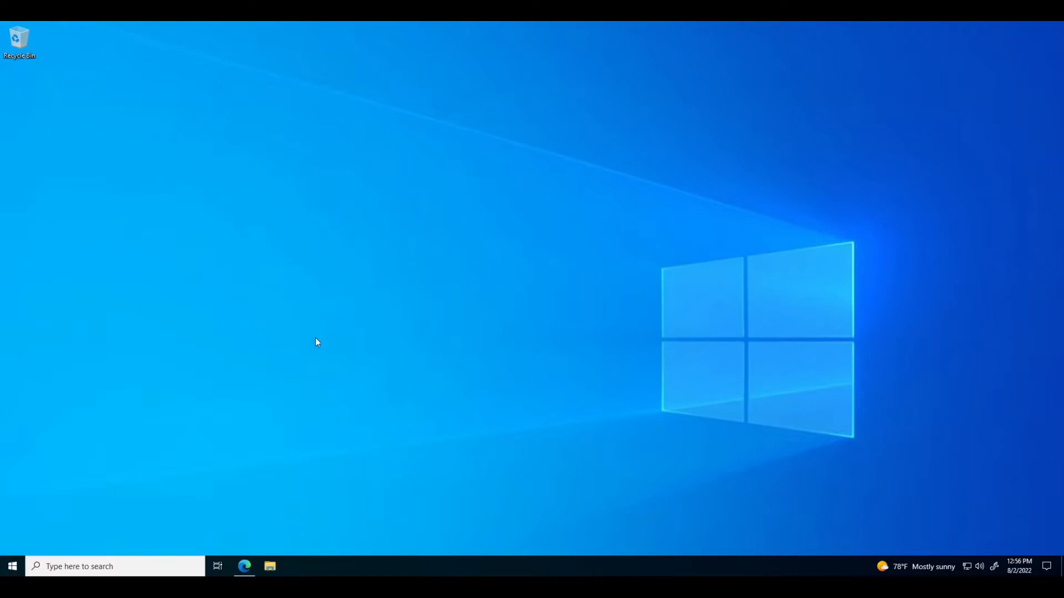
Switch to Microsoft Edge and look through the open course file and Miniconda pages, ending on environment.yml.
{"action": "left_click", "coordinate": [244, 565]}
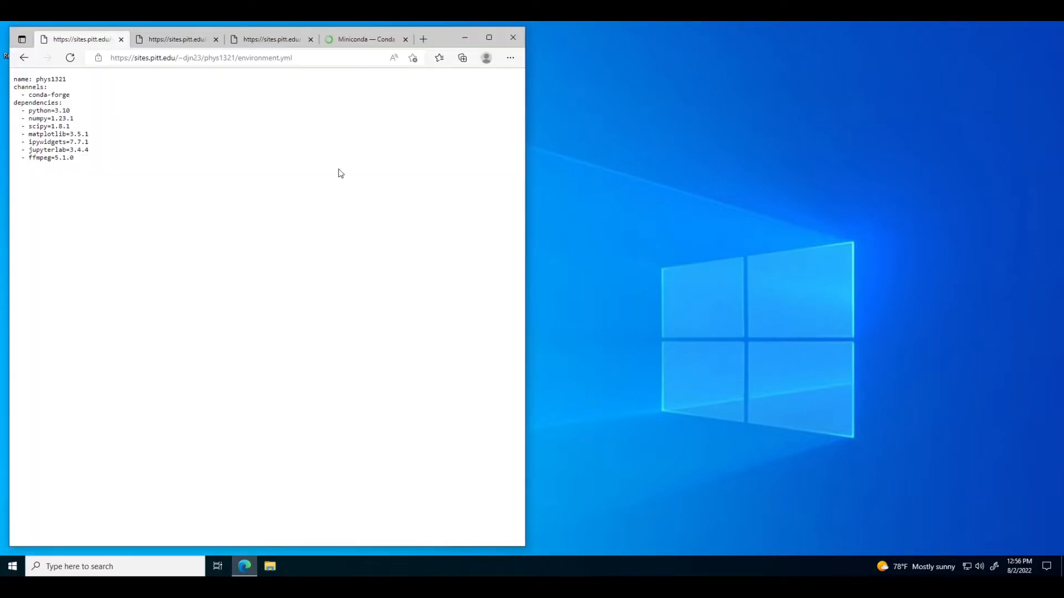
{"action": "left_click", "coordinate": [171, 39]}
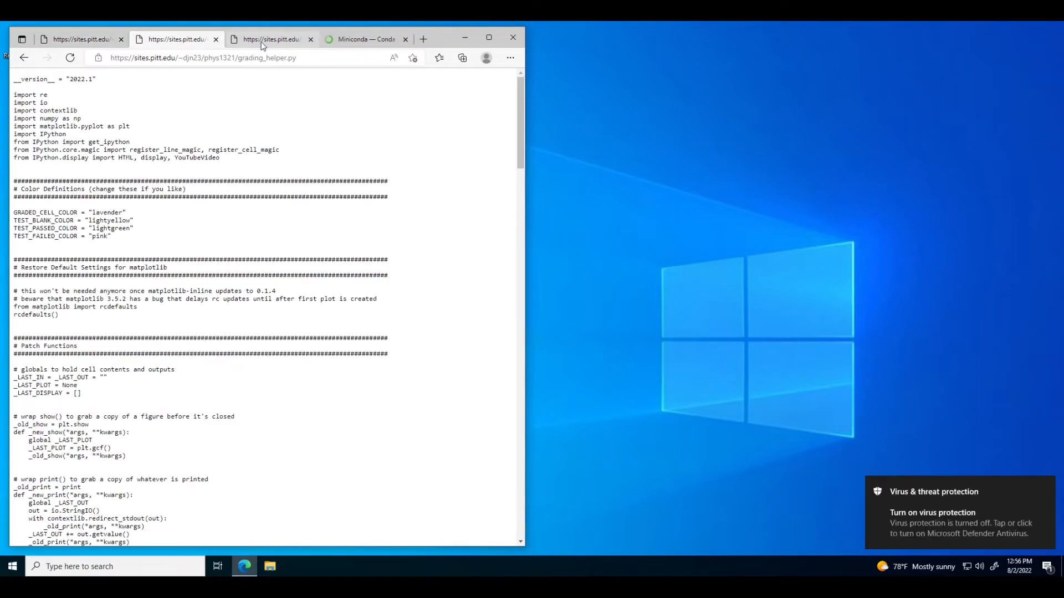
{"action": "left_click", "coordinate": [289, 39]}
{"action": "left_click", "coordinate": [358, 39]}
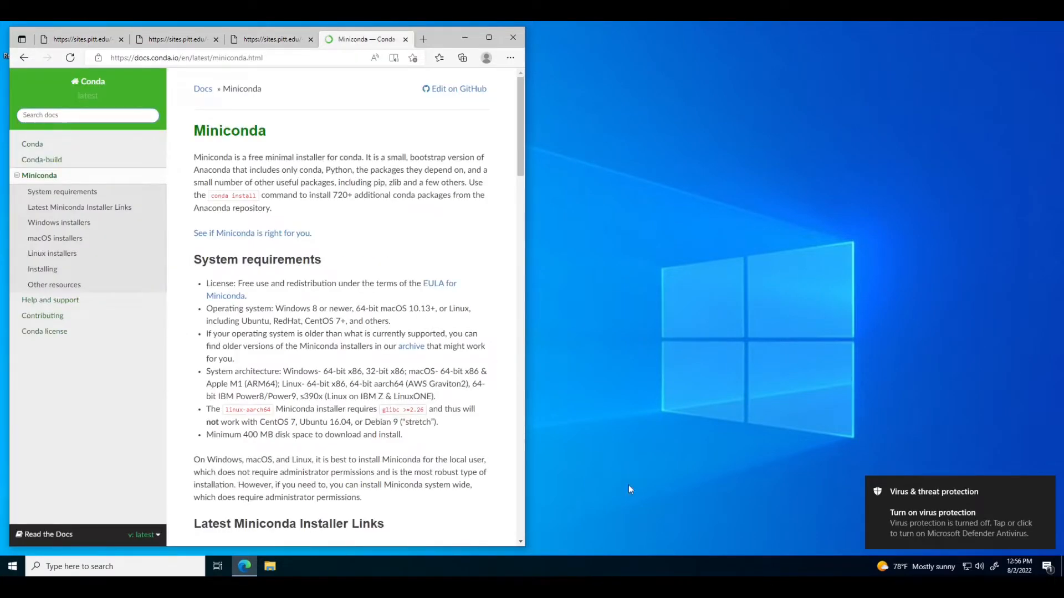
{"action": "left_click", "coordinate": [1049, 488]}
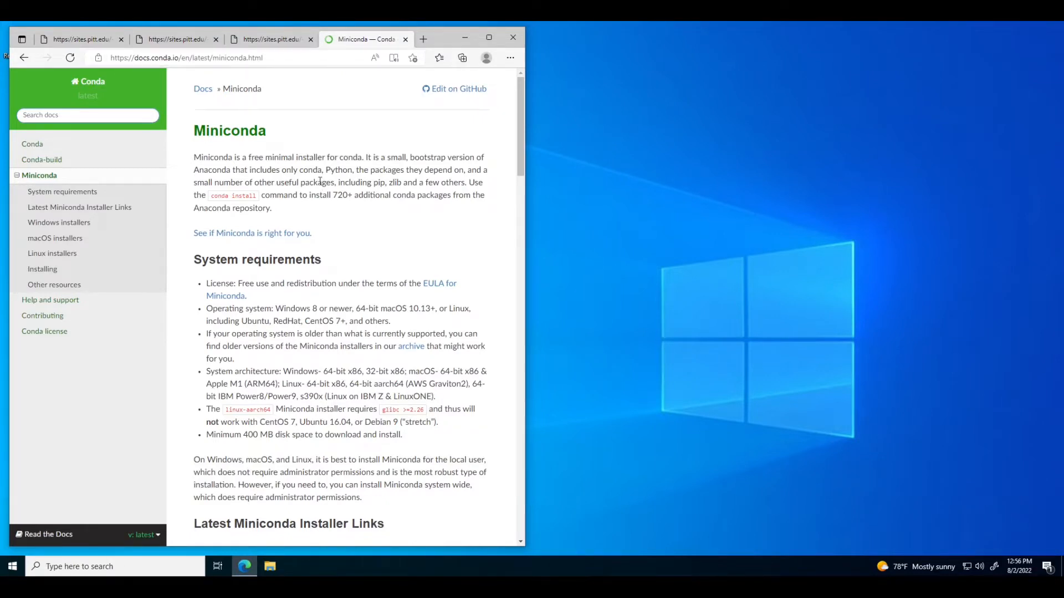
{"action": "left_click", "coordinate": [81, 39]}
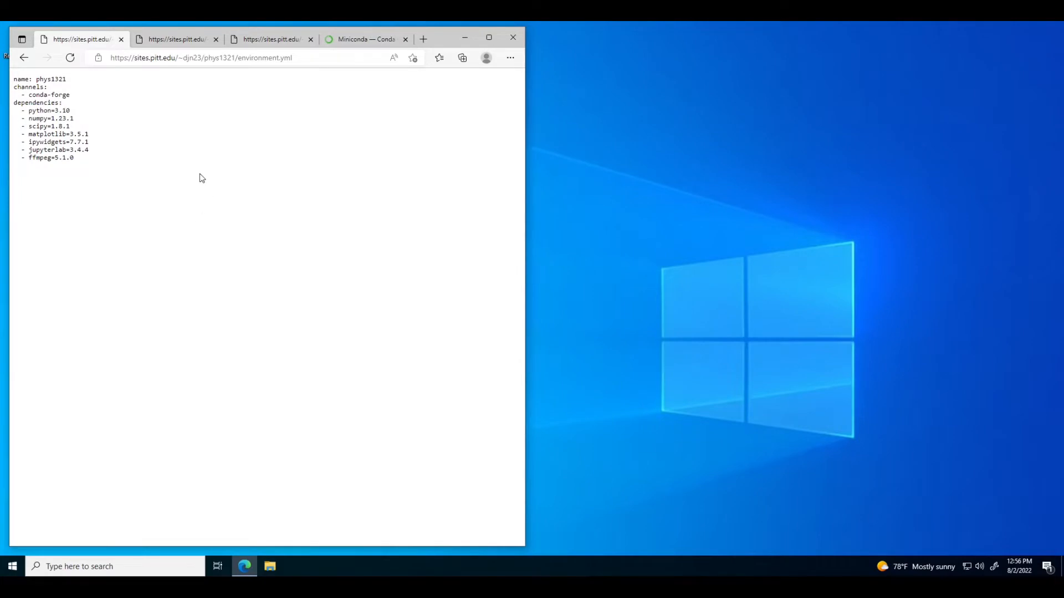
Open the Downloads folder in File Explorer and arrange its window beside the browser without overlap.
{"action": "left_click", "coordinate": [270, 568]}
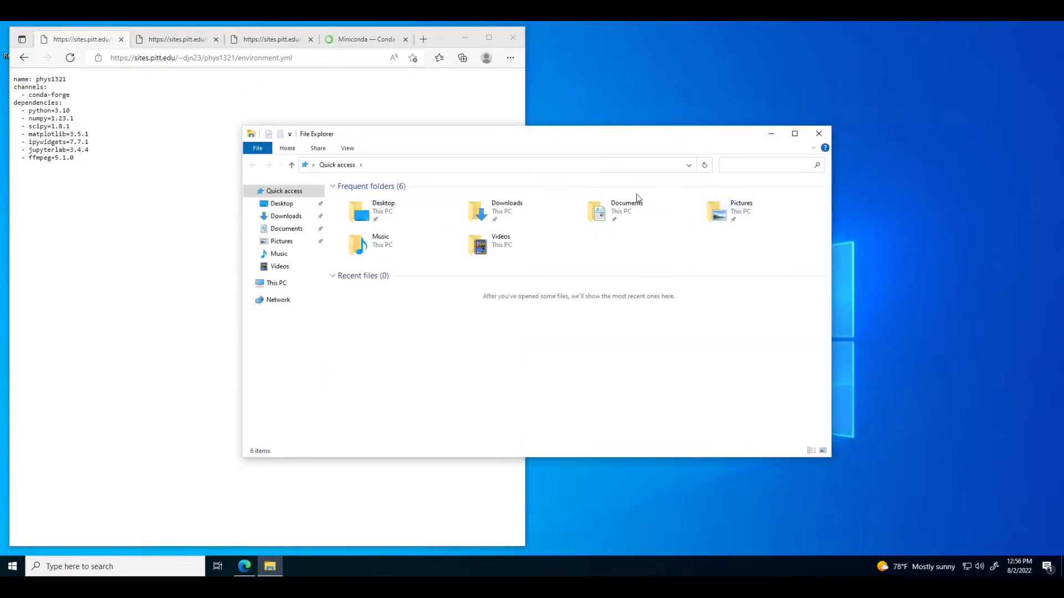
{"action": "double_click", "coordinate": [501, 207]}
{"action": "left_click_drag", "start_coordinate": [527, 135], "coordinate": [725, 55]}
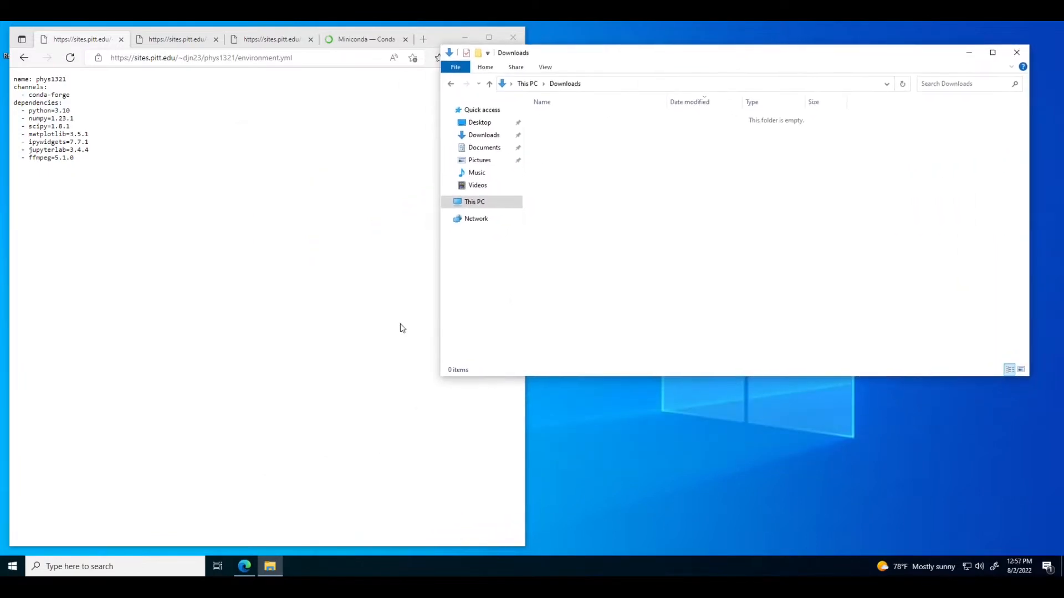
{"action": "left_click_drag", "start_coordinate": [440, 379], "coordinate": [565, 373]}
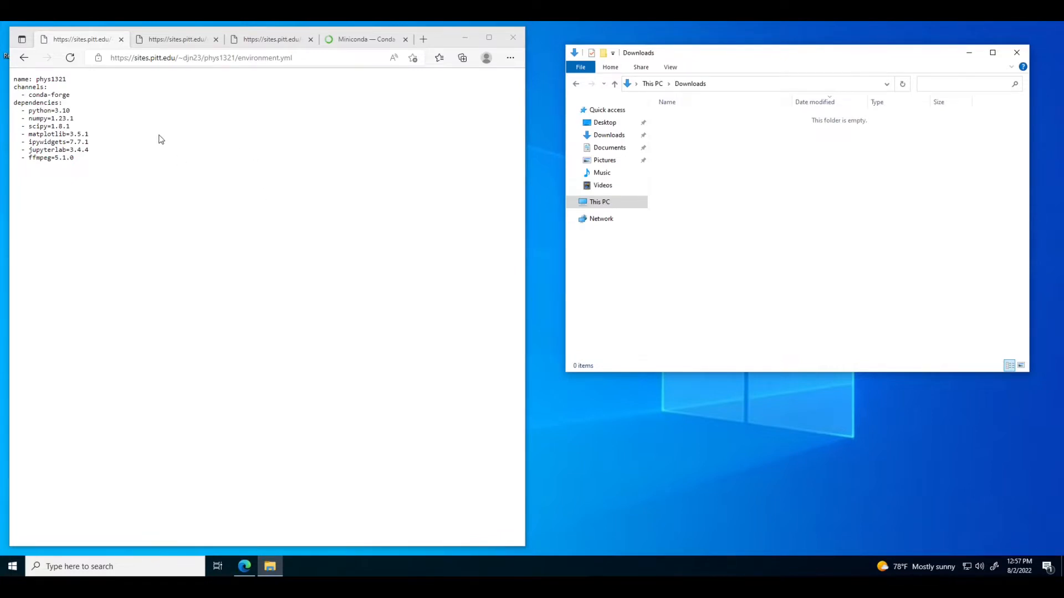
Save the environment.yml page to the Downloads folder as a Text Document.
{"action": "right_click", "coordinate": [134, 118]}
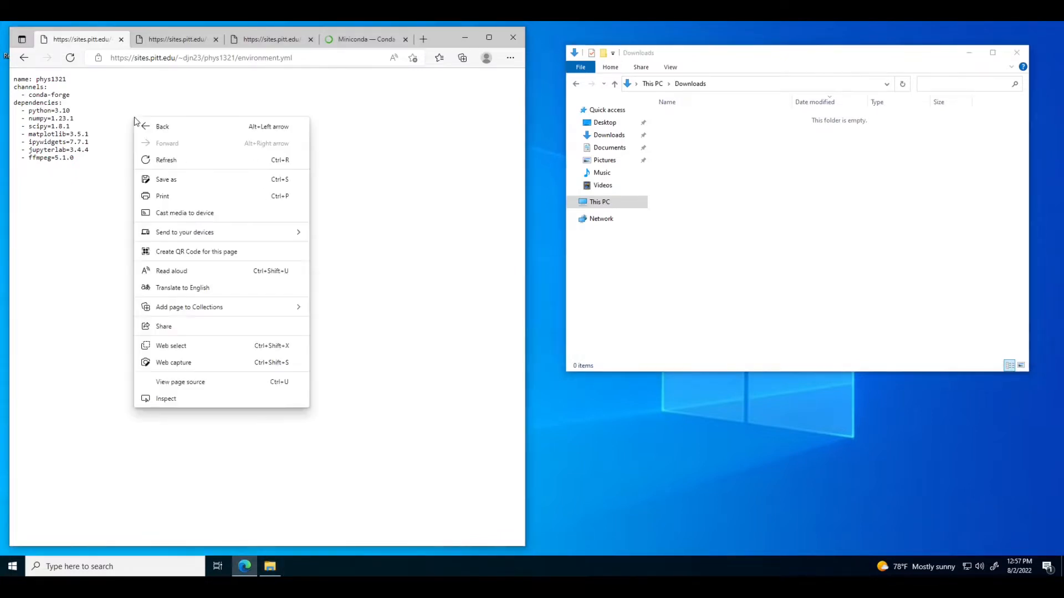
{"action": "left_click", "coordinate": [171, 184]}
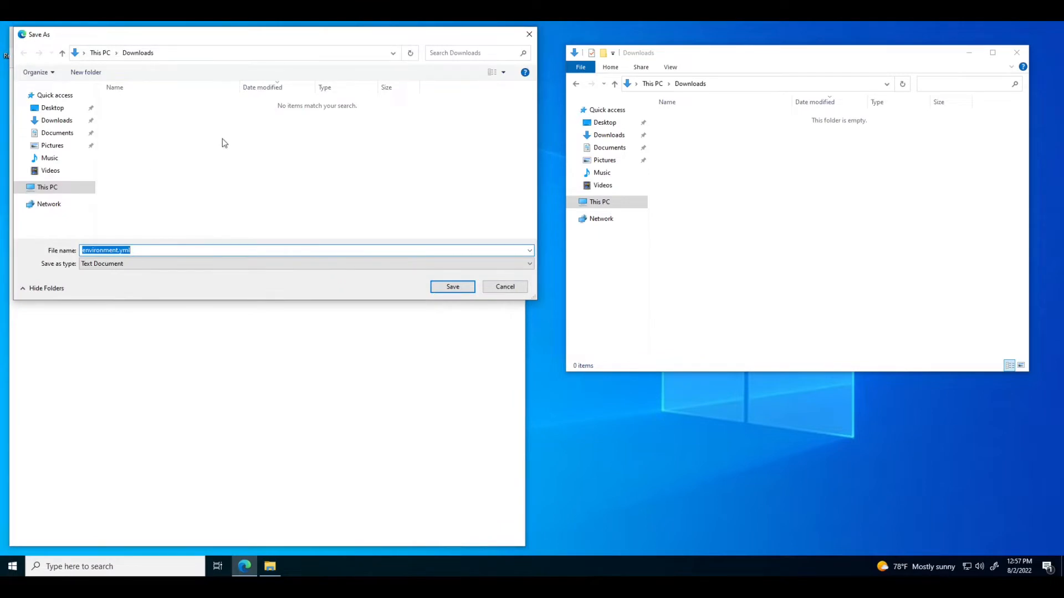
{"action": "left_click", "coordinate": [442, 292]}
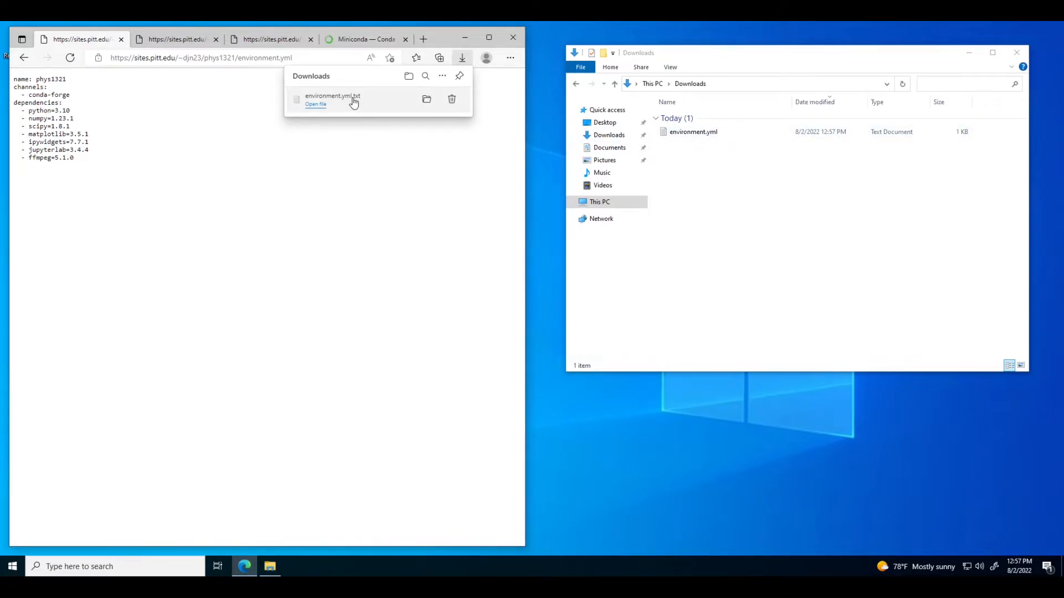
In File Explorer's folder options, turn off "Hide extensions for known file types" and apply the change.
{"action": "left_click", "coordinate": [829, 62]}
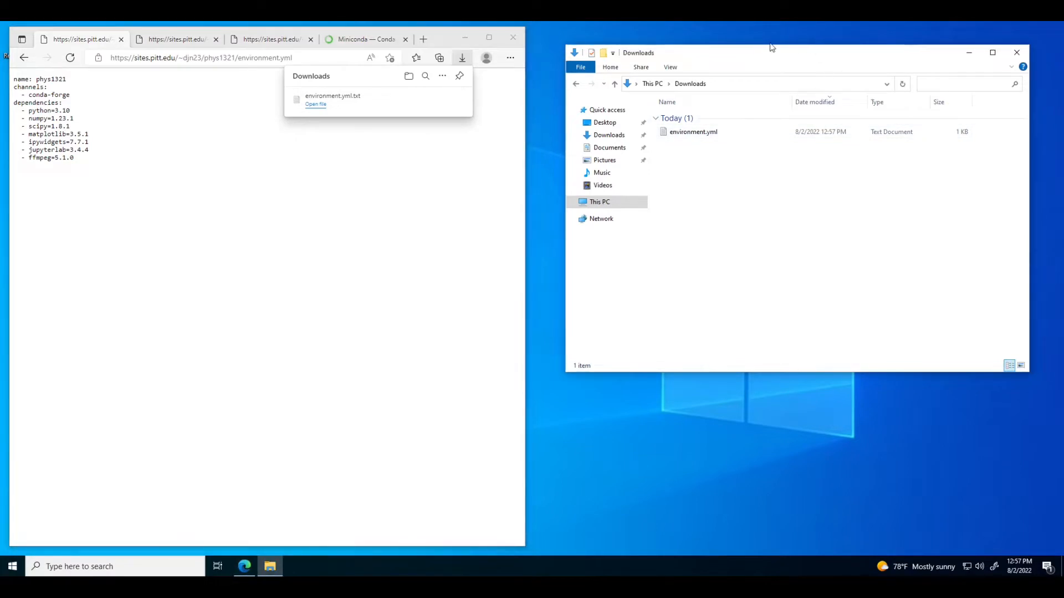
{"action": "left_click", "coordinate": [685, 68]}
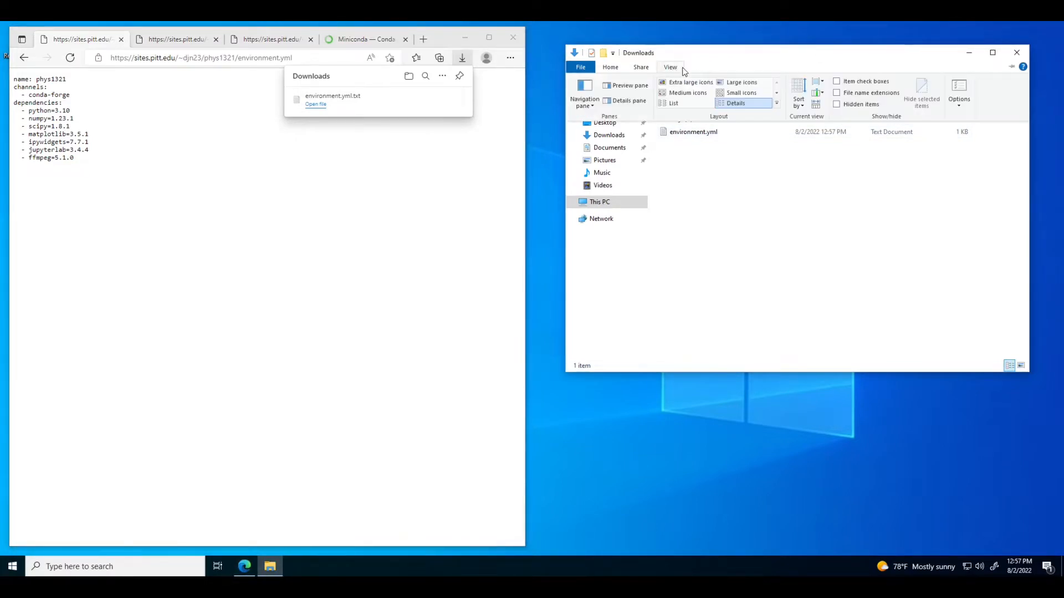
{"action": "left_click", "coordinate": [950, 92]}
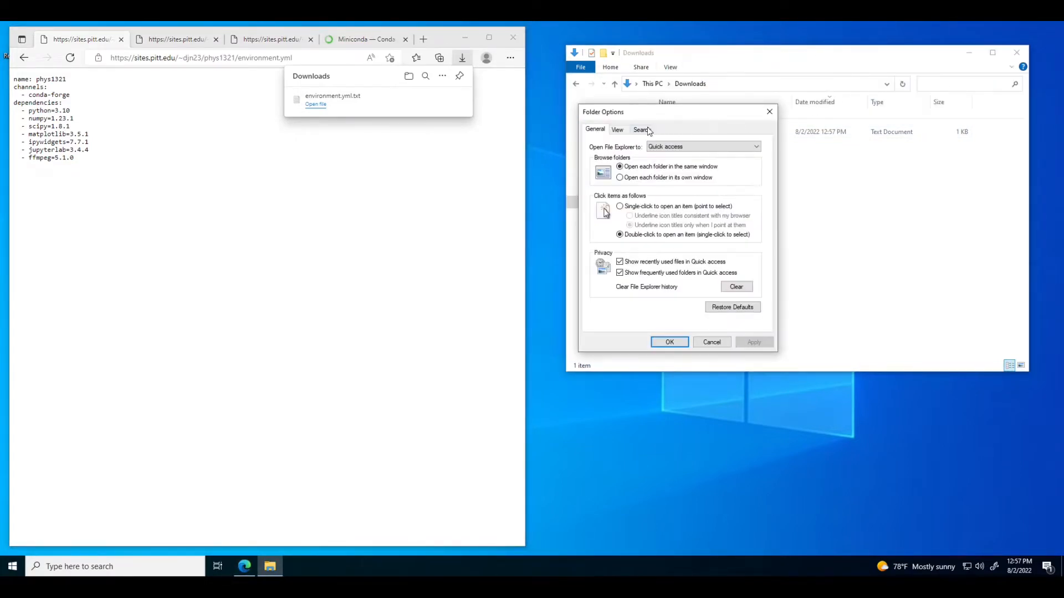
{"action": "left_click", "coordinate": [618, 129]}
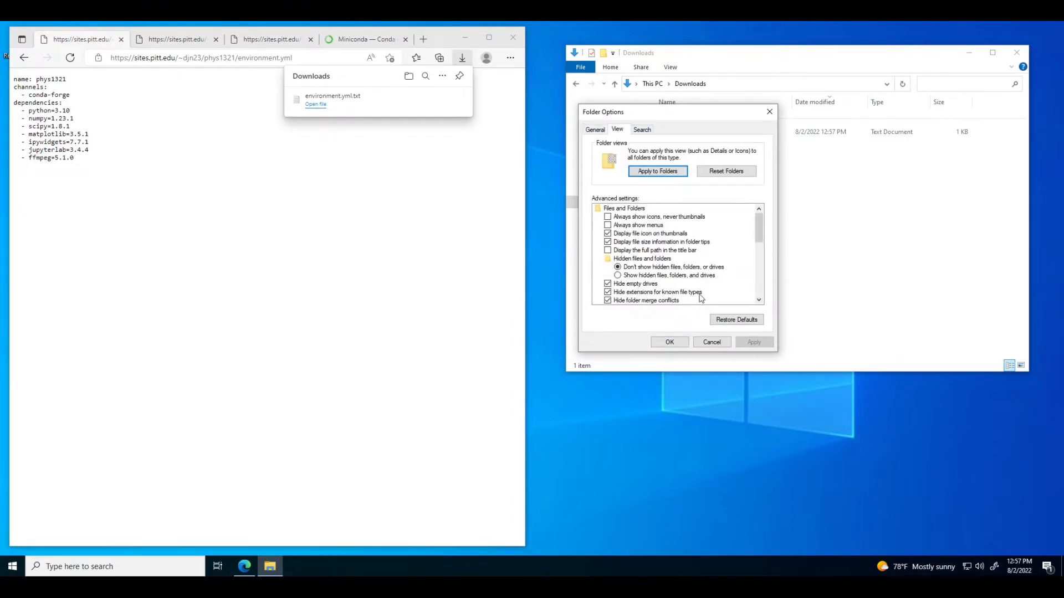
{"action": "left_click", "coordinate": [608, 293]}
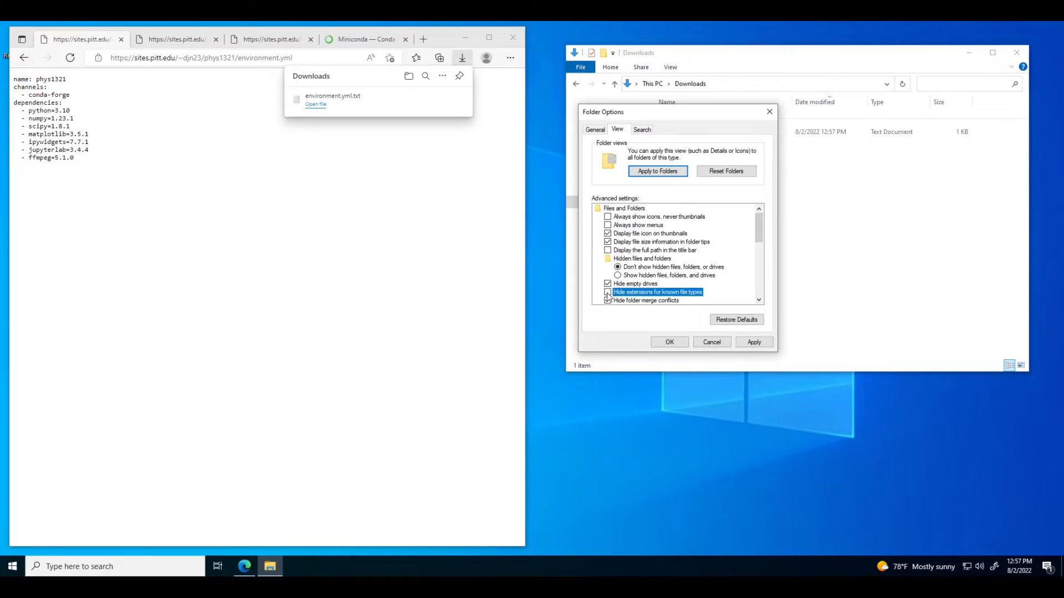
{"action": "left_click", "coordinate": [750, 343]}
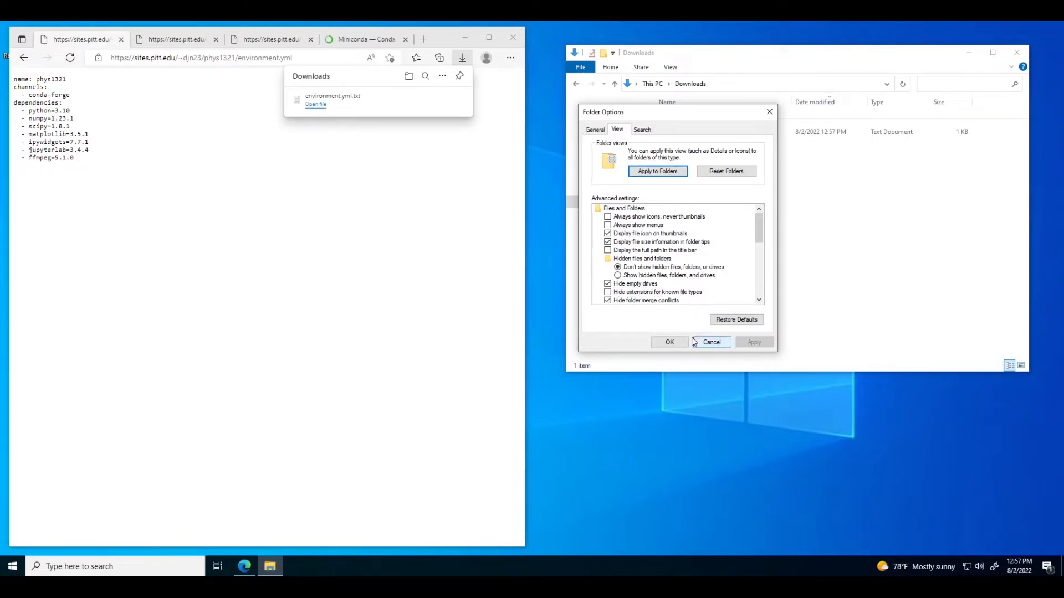
{"action": "left_click", "coordinate": [669, 342]}
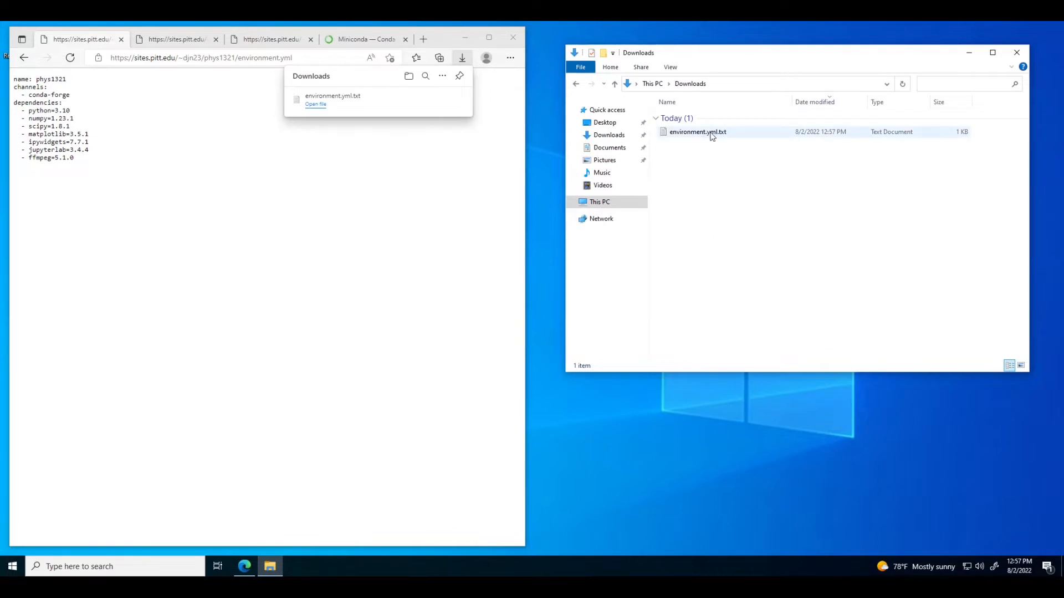
Rename environment.yml.txt in Downloads to environment.yml, accepting the extension change.
{"action": "left_click", "coordinate": [731, 137]}
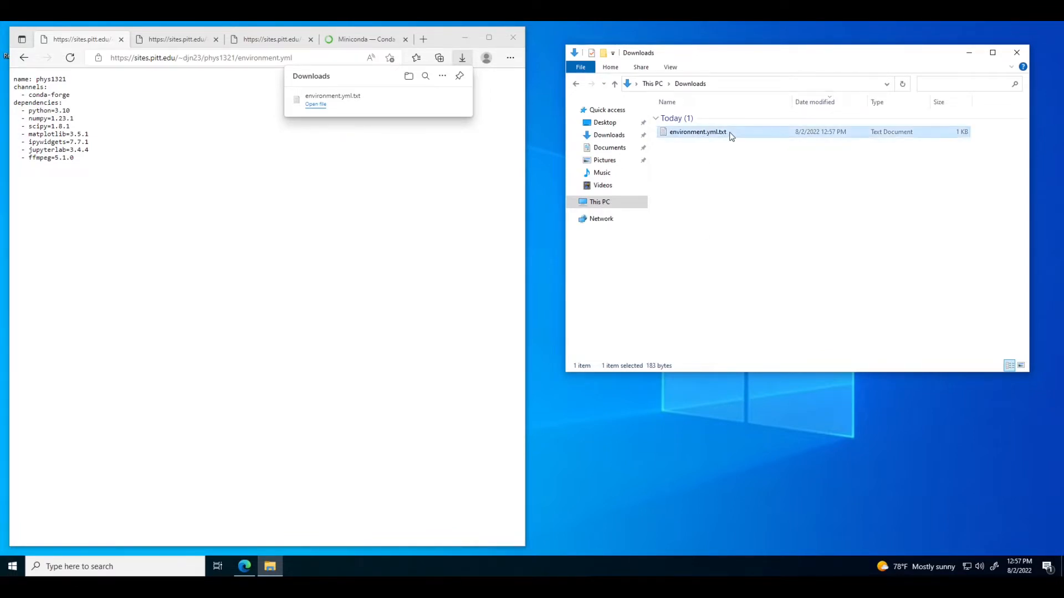
{"action": "left_click", "coordinate": [734, 133]}
{"action": "left_click", "coordinate": [736, 131]}
{"action": "key", "text": "BackSpace"}
{"action": "key", "text": "BackSpace"}
{"action": "key", "text": "BackSpace"}
{"action": "key", "text": "Return"}
{"action": "left_click", "coordinate": [588, 301]}
{"action": "left_click", "coordinate": [782, 230]}
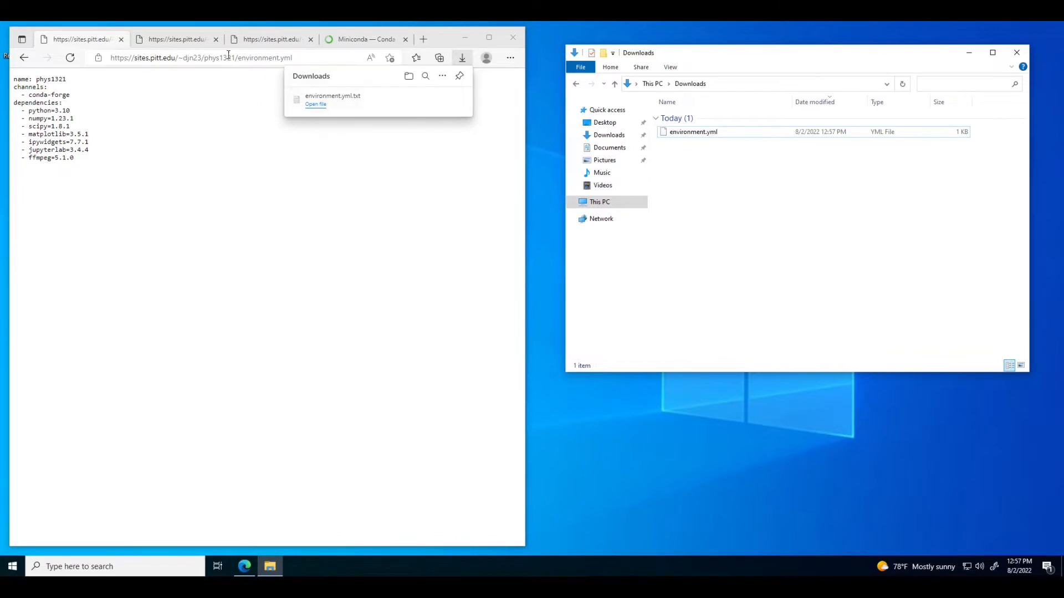
Save the grading helper page to Downloads as grading_helper.py, using the All files type and no .txt extension.
{"action": "left_click", "coordinate": [193, 40]}
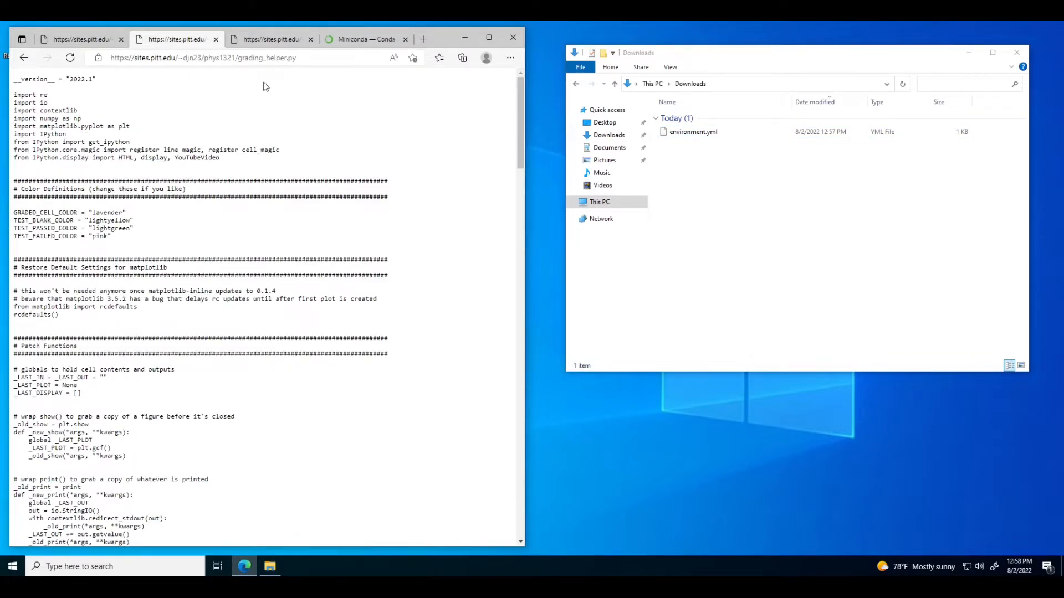
{"action": "right_click", "coordinate": [241, 106]}
{"action": "left_click", "coordinate": [287, 169]}
{"action": "left_click", "coordinate": [154, 265]}
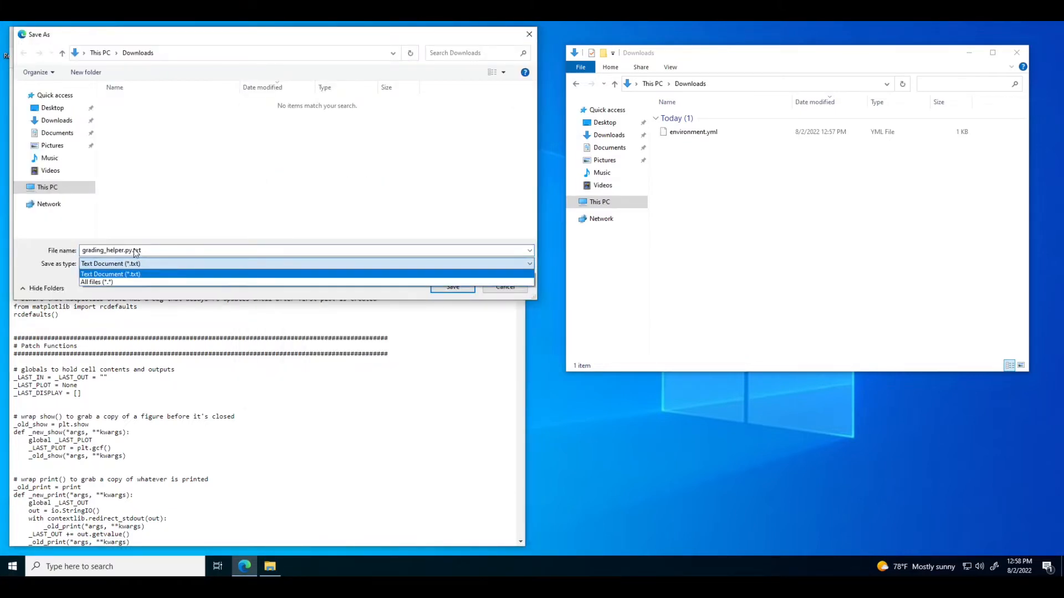
{"action": "left_click", "coordinate": [109, 282]}
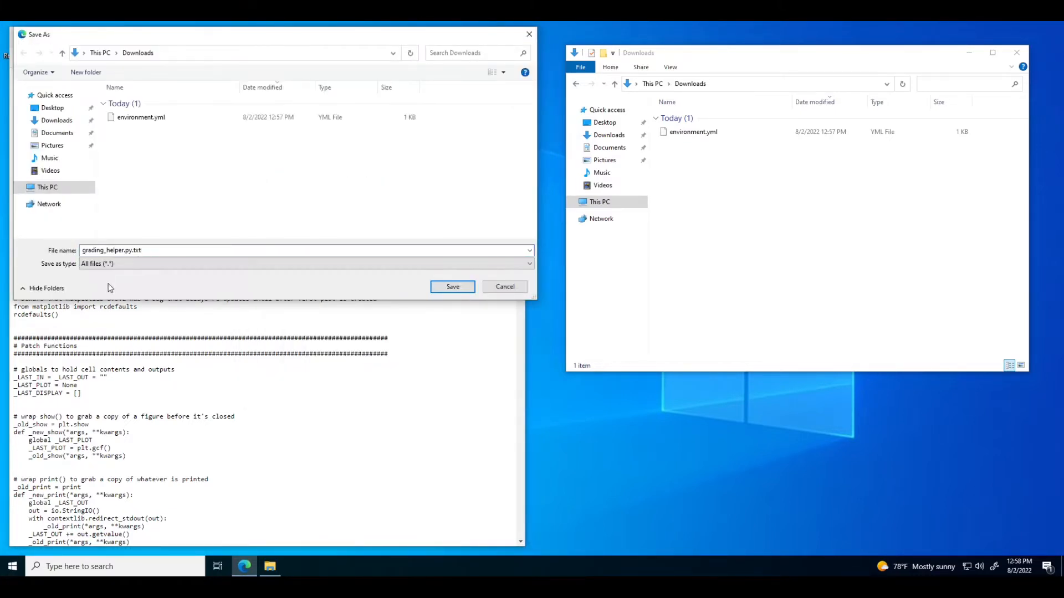
{"action": "left_click", "coordinate": [146, 251]}
{"action": "left_click", "coordinate": [147, 251]}
{"action": "left_click", "coordinate": [443, 286]}
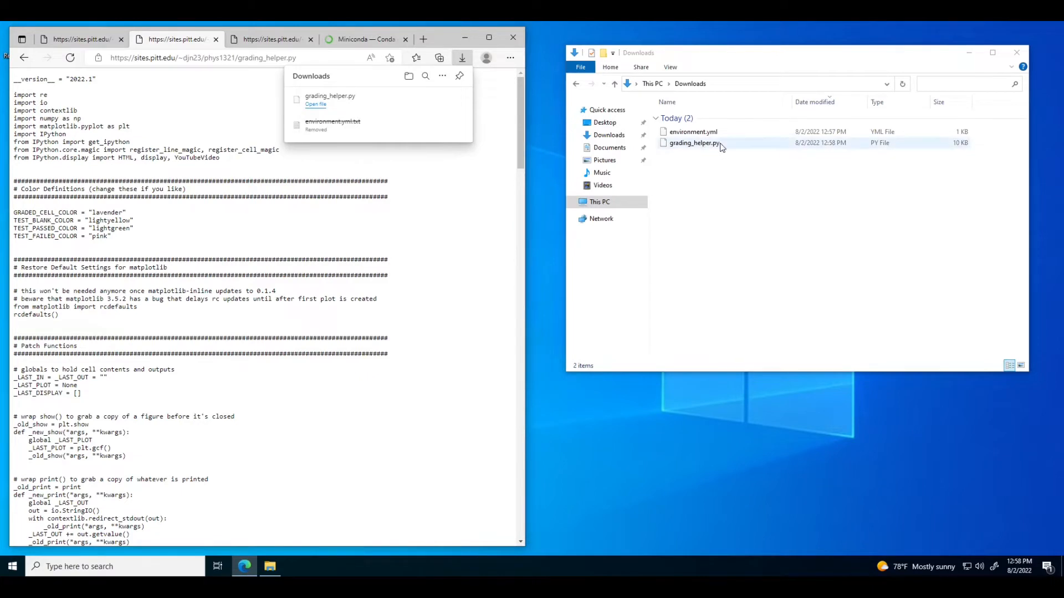
Save the installation test notebook page to Downloads as Installation Test.ipynb, using the All files type and no .txt extension.
{"action": "left_click", "coordinate": [271, 43]}
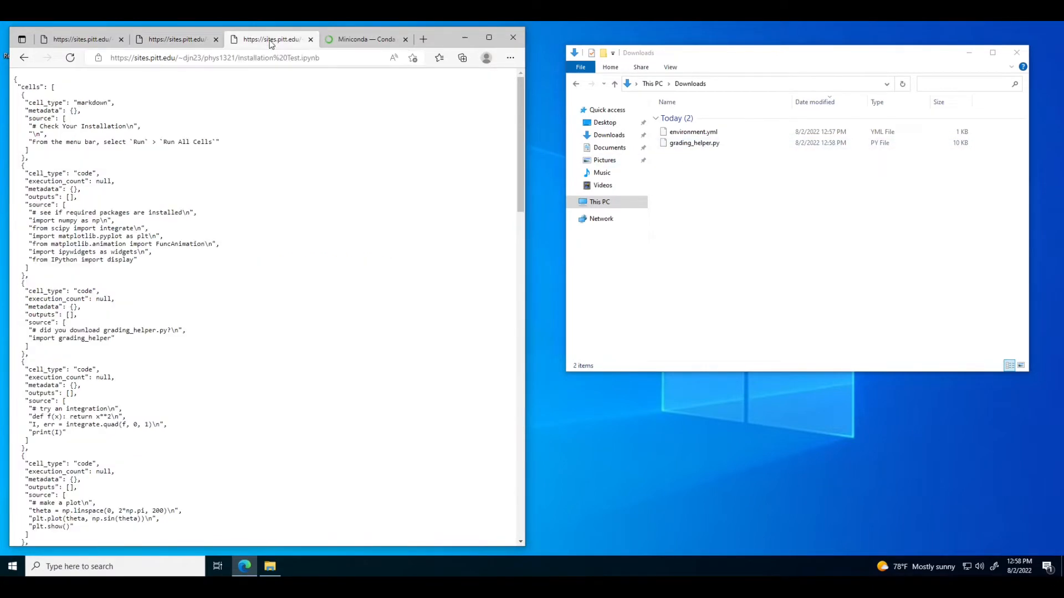
{"action": "right_click", "coordinate": [267, 137]}
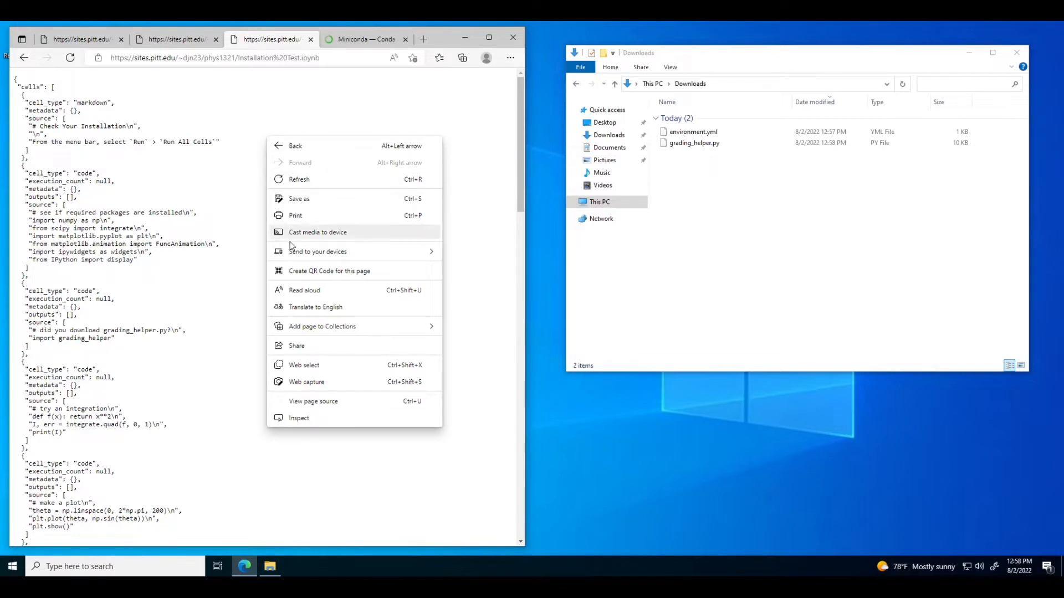
{"action": "left_click", "coordinate": [302, 199]}
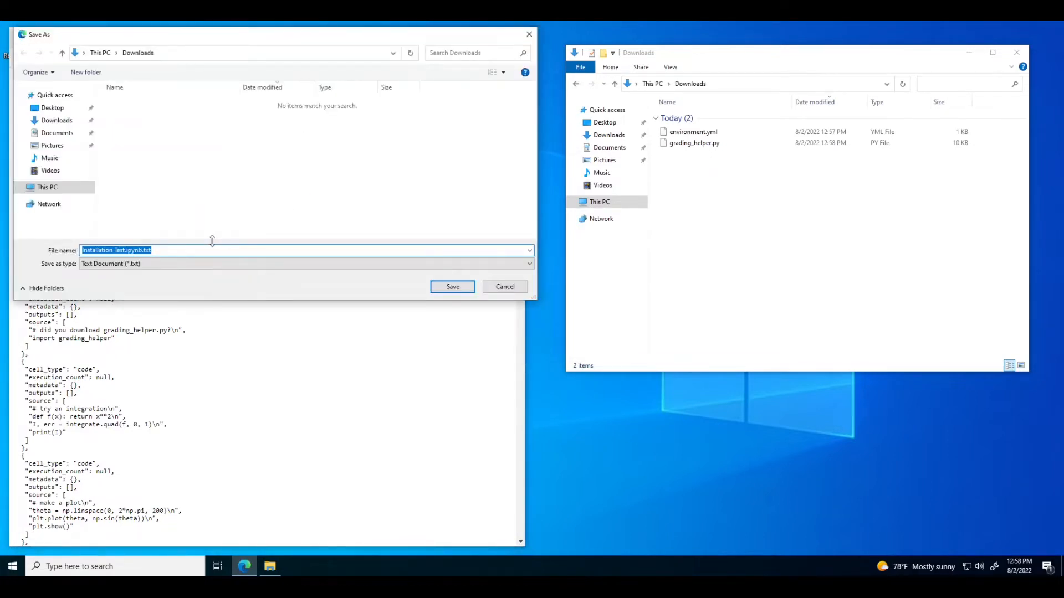
{"action": "left_click", "coordinate": [186, 265]}
{"action": "left_click", "coordinate": [186, 282]}
{"action": "left_click", "coordinate": [171, 252]}
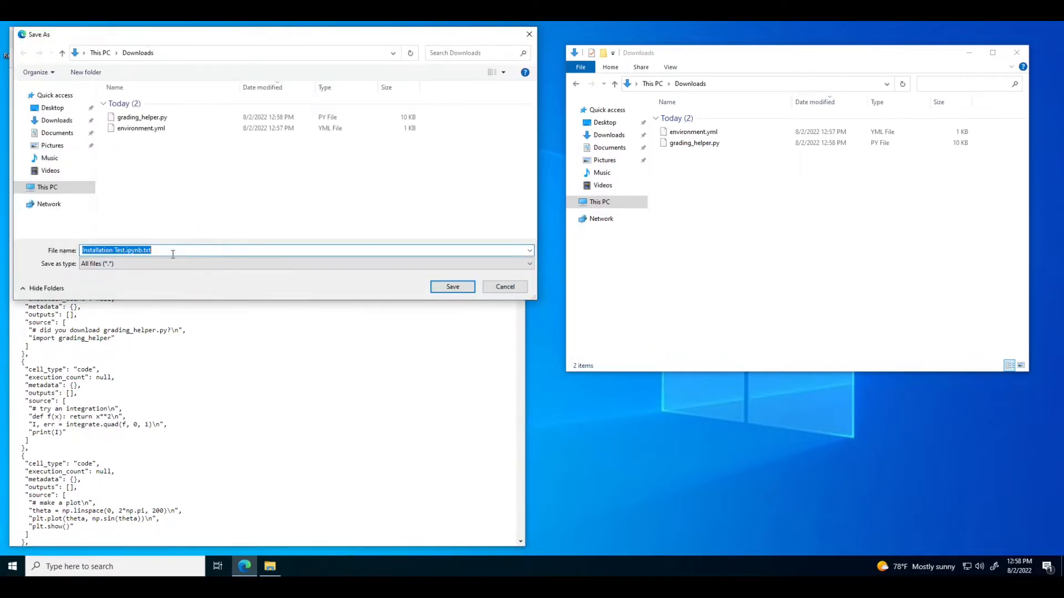
{"action": "left_click", "coordinate": [175, 252]}
{"action": "left_click", "coordinate": [450, 288]}
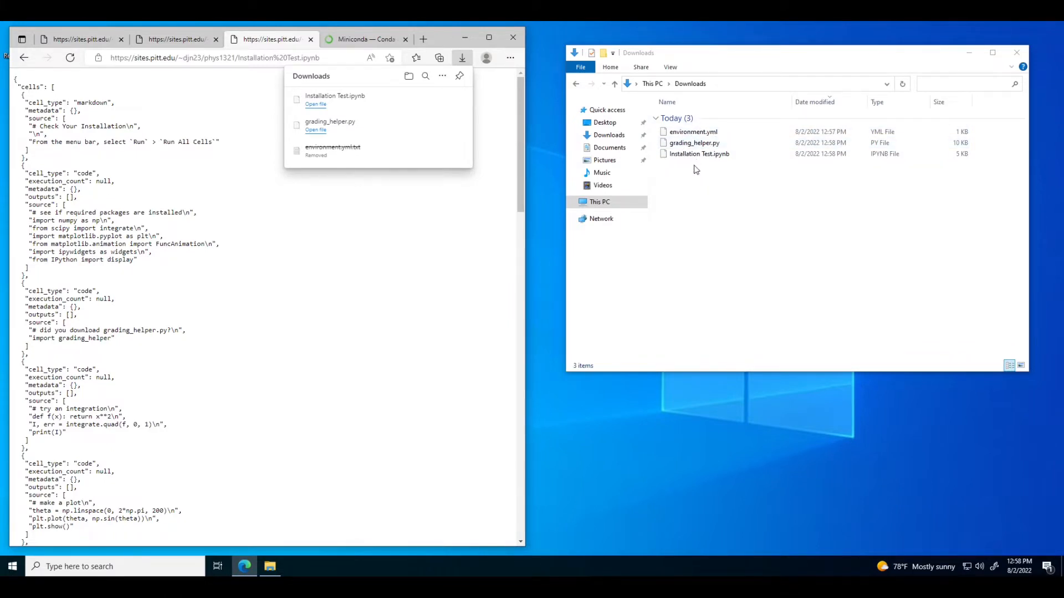
Download the latest Miniconda3 Windows 64-bit installer from the Miniconda page, resuming the download when it is interrupted.
{"action": "left_click", "coordinate": [359, 39]}
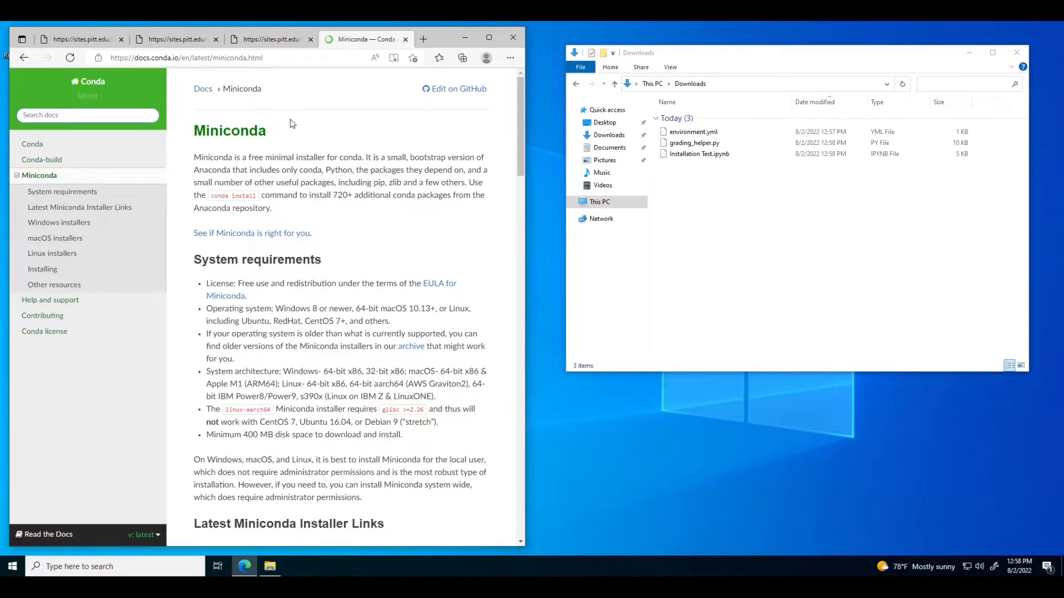
{"action": "scroll", "coordinate": [337, 142], "scroll_direction": "down", "scroll_amount": 1}
{"action": "scroll", "coordinate": [333, 144], "scroll_direction": "down", "scroll_amount": 5}
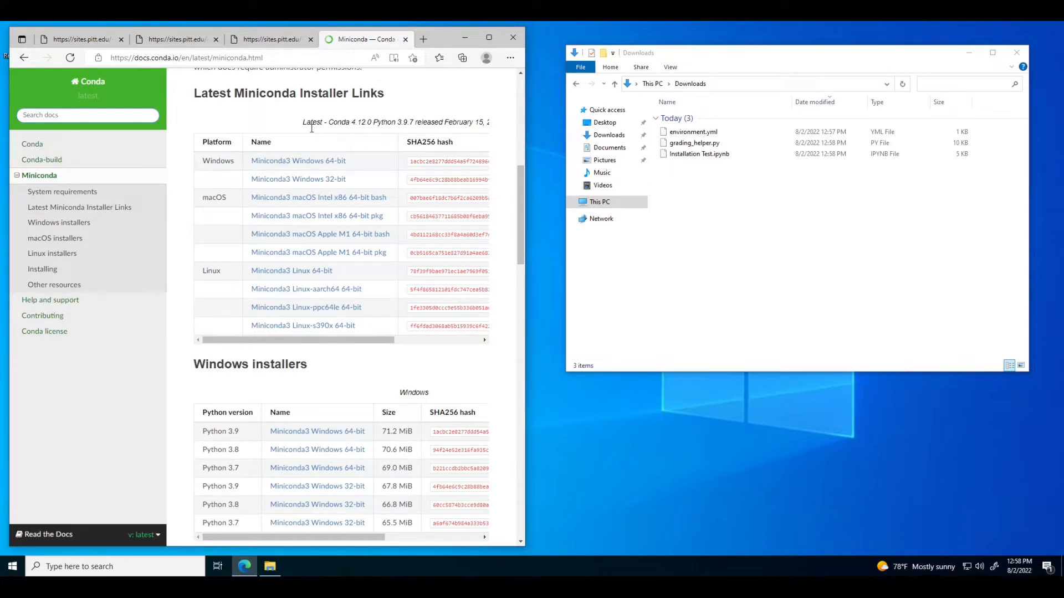
{"action": "left_click", "coordinate": [293, 163]}
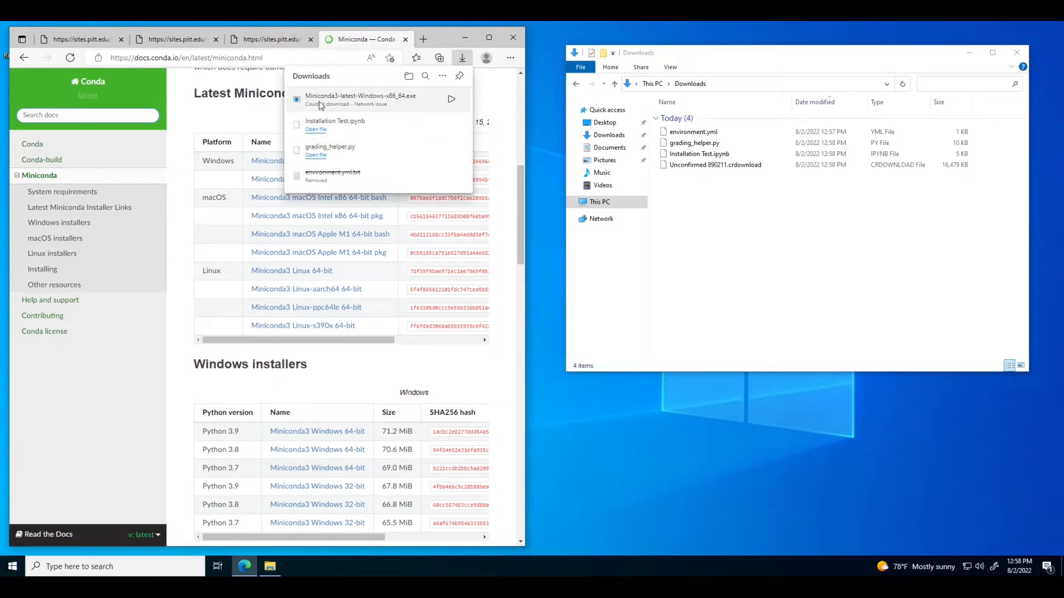
{"action": "left_click", "coordinate": [452, 99]}
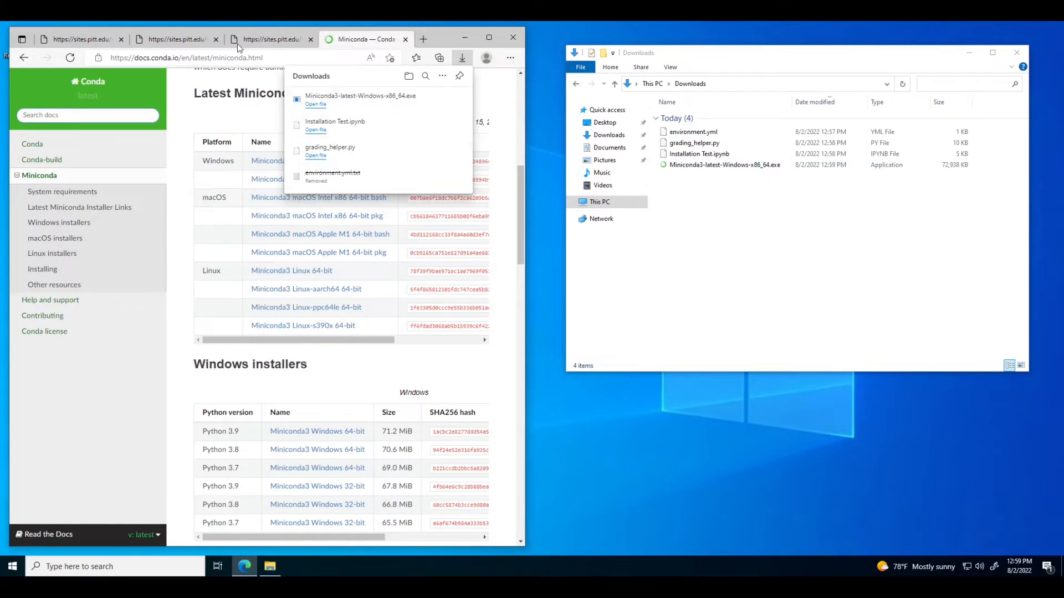
{"action": "scroll", "coordinate": [351, 251], "scroll_direction": "up", "scroll_amount": 5}
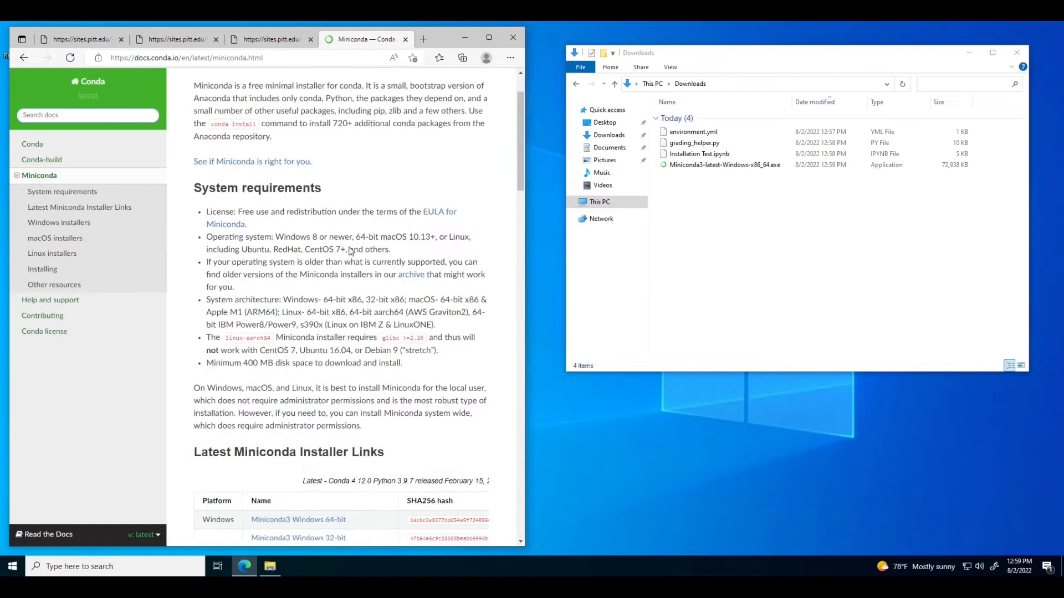
{"action": "scroll", "coordinate": [351, 251], "scroll_direction": "up", "scroll_amount": 2}
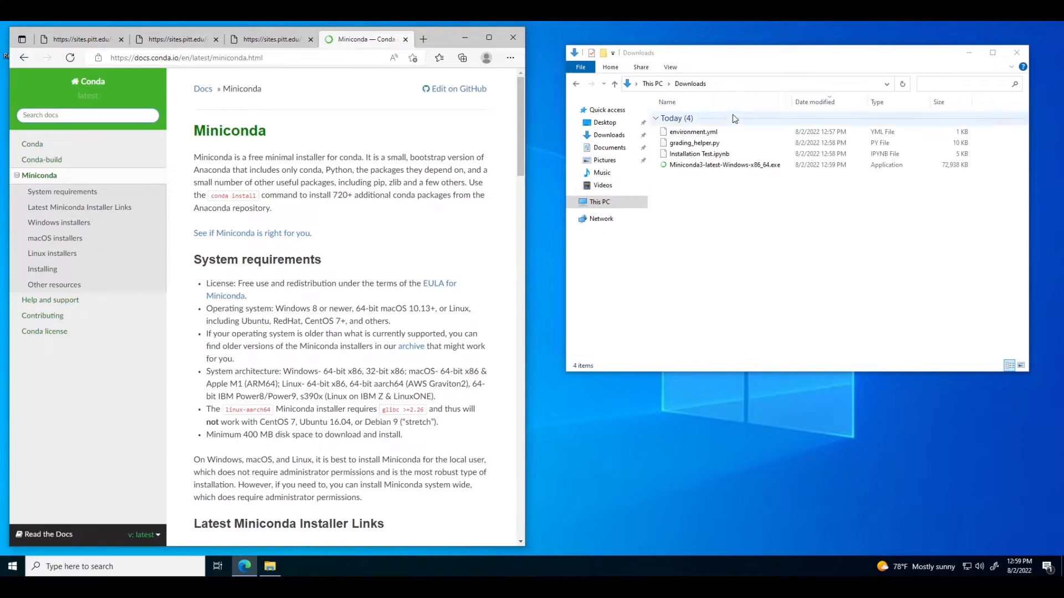
Install Miniconda3 from the downloaded installer into C:\ProgramData\Miniconda3, finishing setup with Getting Started with Anaconda turned off.
{"action": "left_click", "coordinate": [465, 38]}
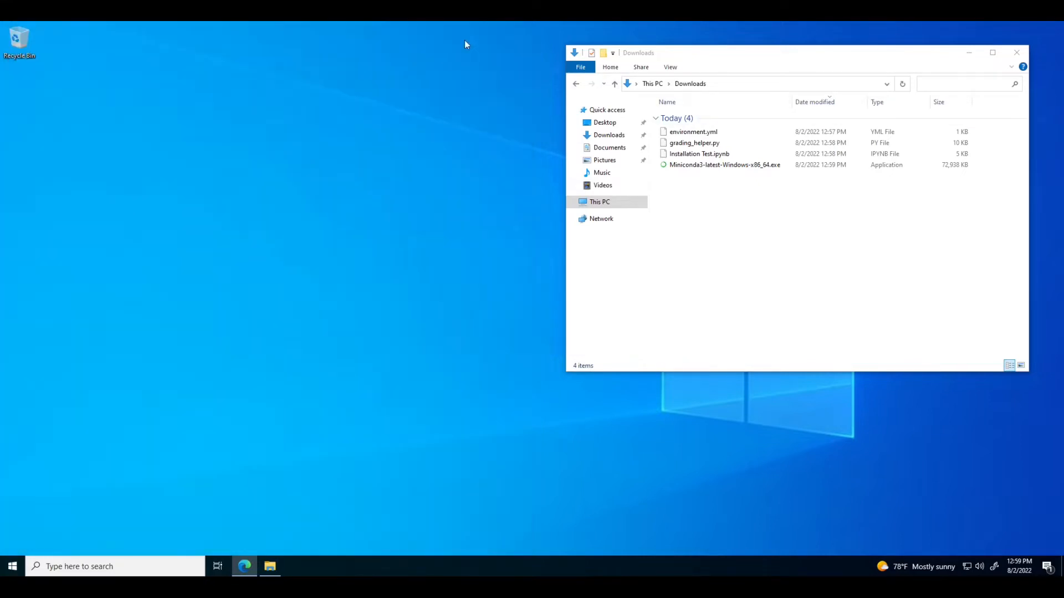
{"action": "double_click", "coordinate": [692, 169]}
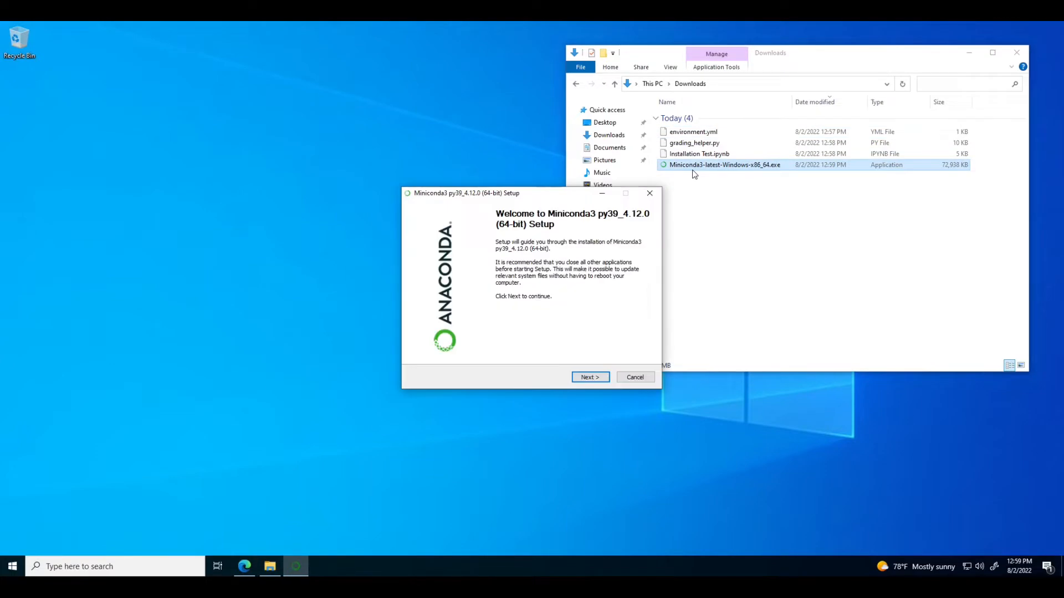
{"action": "left_click", "coordinate": [592, 377]}
{"action": "left_click", "coordinate": [596, 379]}
{"action": "left_click", "coordinate": [591, 378]}
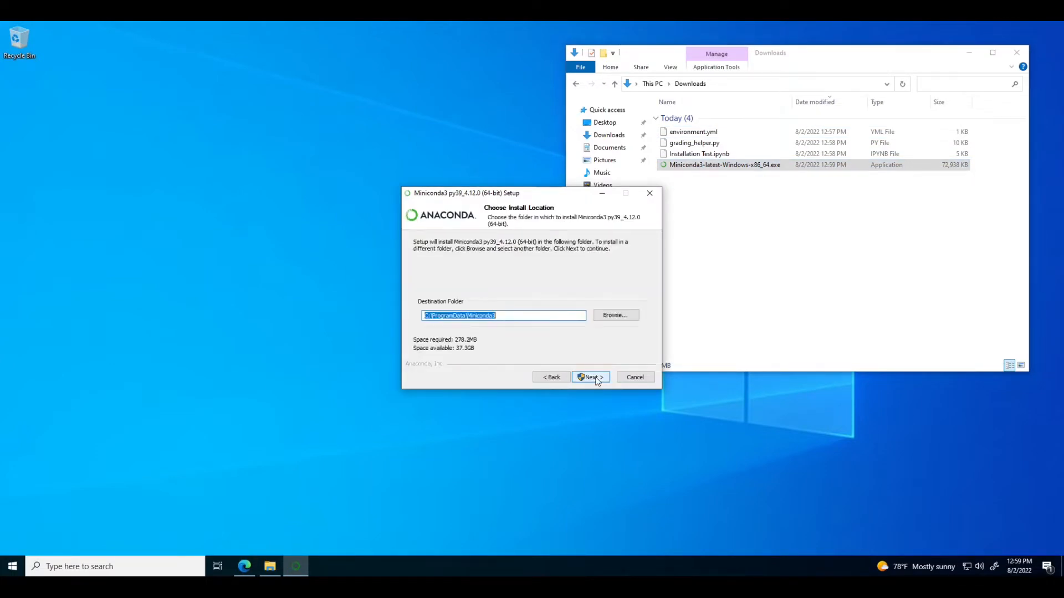
{"action": "left_click", "coordinate": [591, 378]}
{"action": "left_click", "coordinate": [591, 377]}
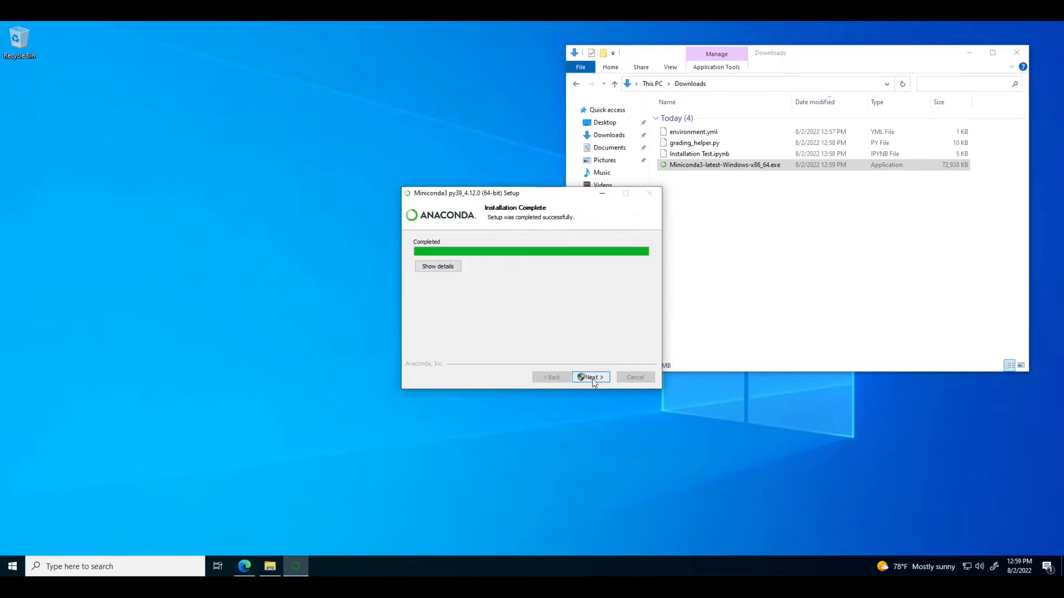
{"action": "left_click", "coordinate": [591, 378]}
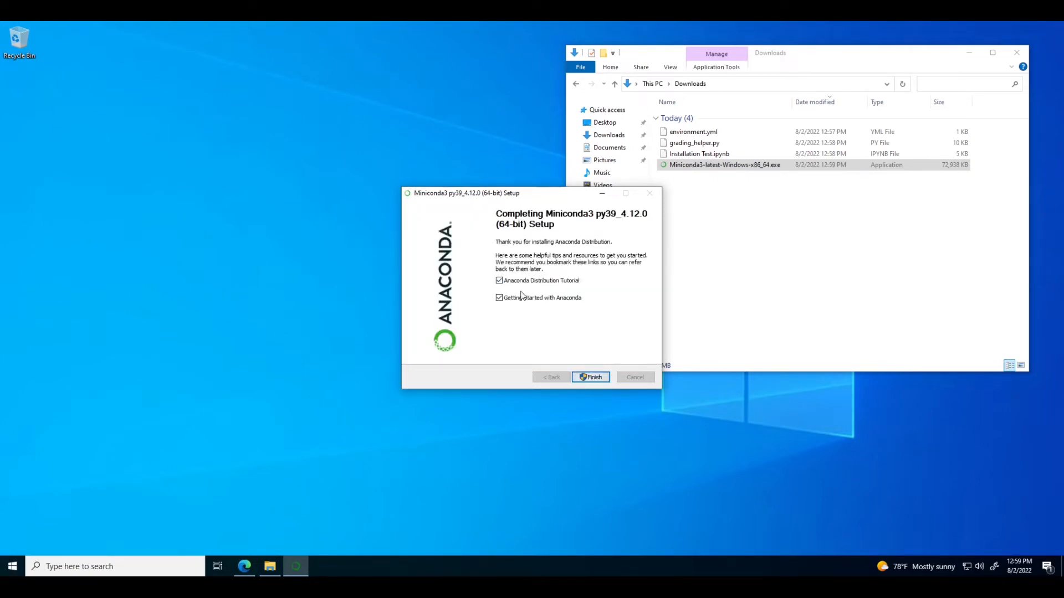
{"action": "left_click", "coordinate": [499, 298]}
{"action": "left_click", "coordinate": [591, 378]}
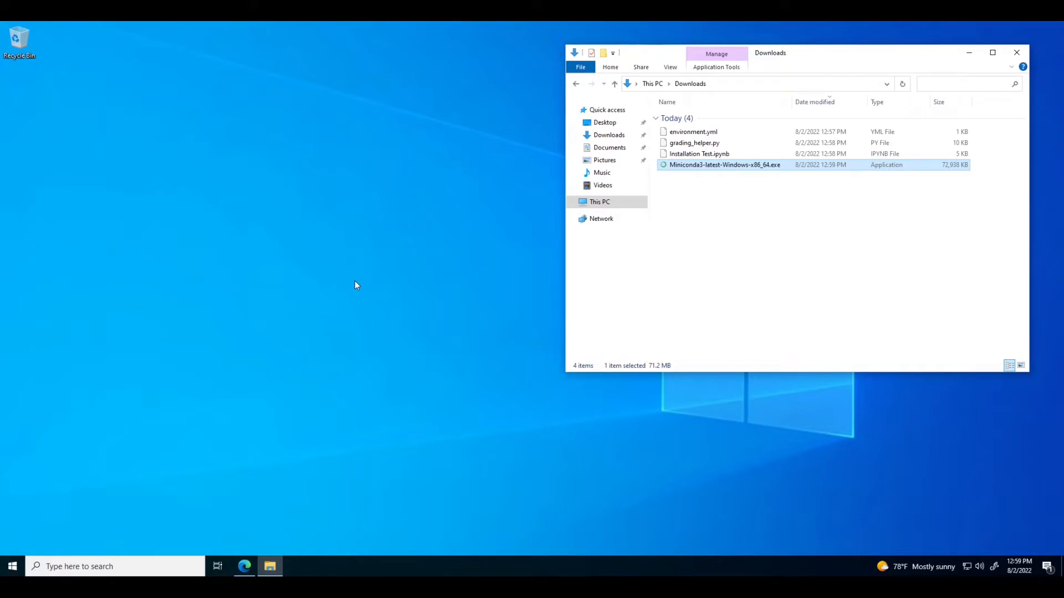
Open Anaconda Prompt (Miniconda3) and run conda update conda, accepting the proposed package changes.
{"action": "left_click", "coordinate": [12, 570]}
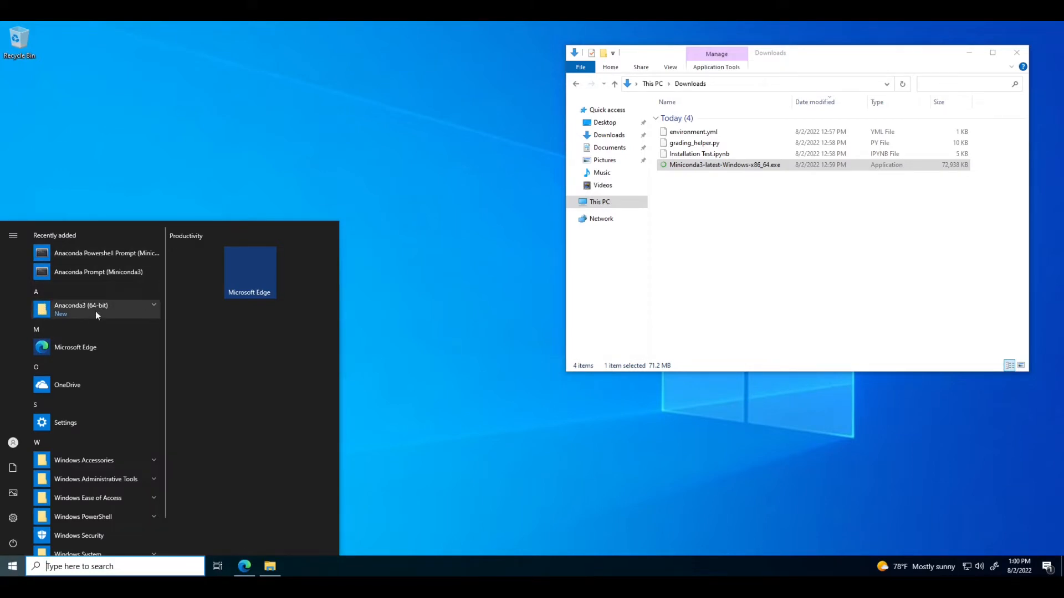
{"action": "left_click", "coordinate": [154, 307]}
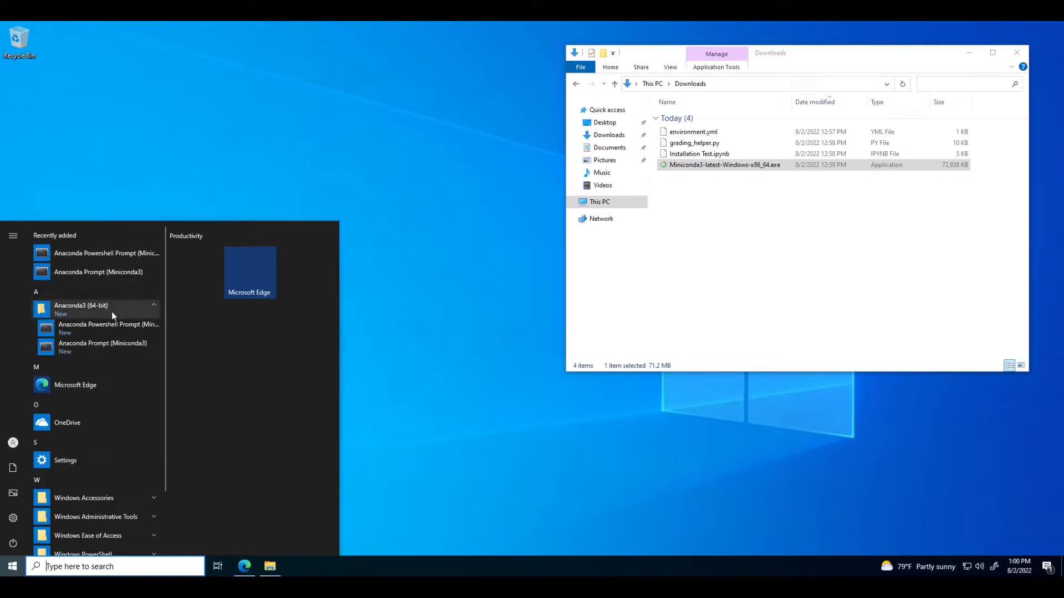
{"action": "left_click", "coordinate": [97, 350]}
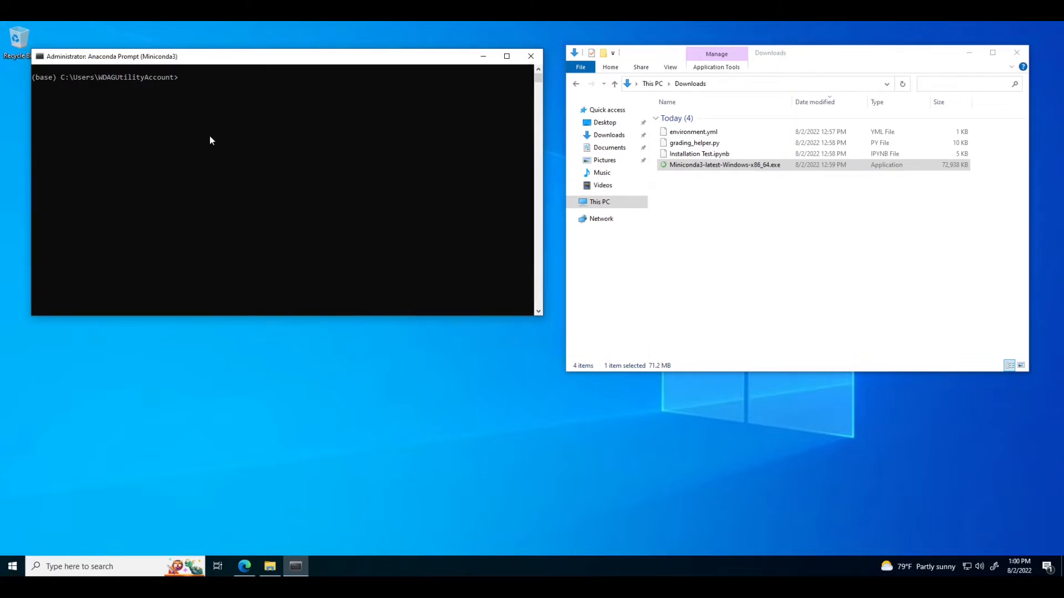
{"action": "type", "text": "conda update conda"}
{"action": "key", "text": "Return"}
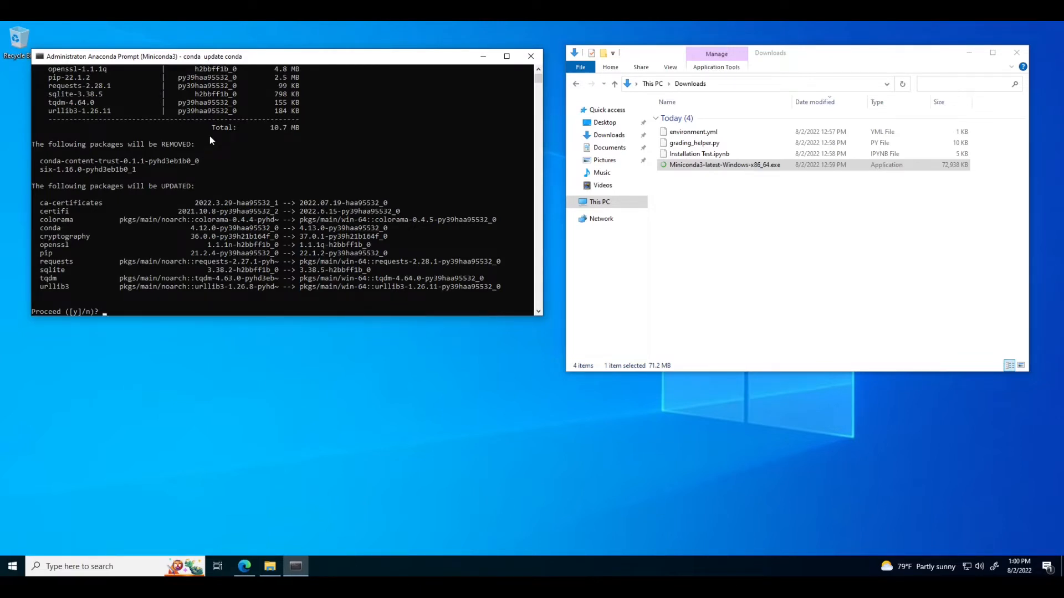
{"action": "key", "text": "Return"}
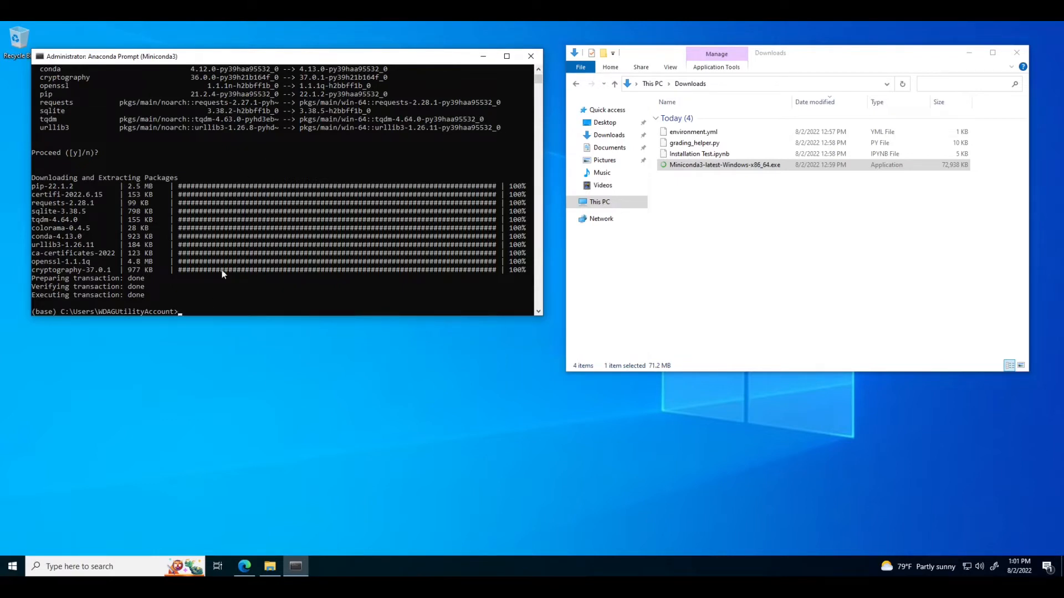
Install Anaconda Navigator with conda install anaconda-navigator, accepting the proposed packages.
{"action": "type", "text": "conda install anaconda-navigator"}
{"action": "key", "text": "Return"}
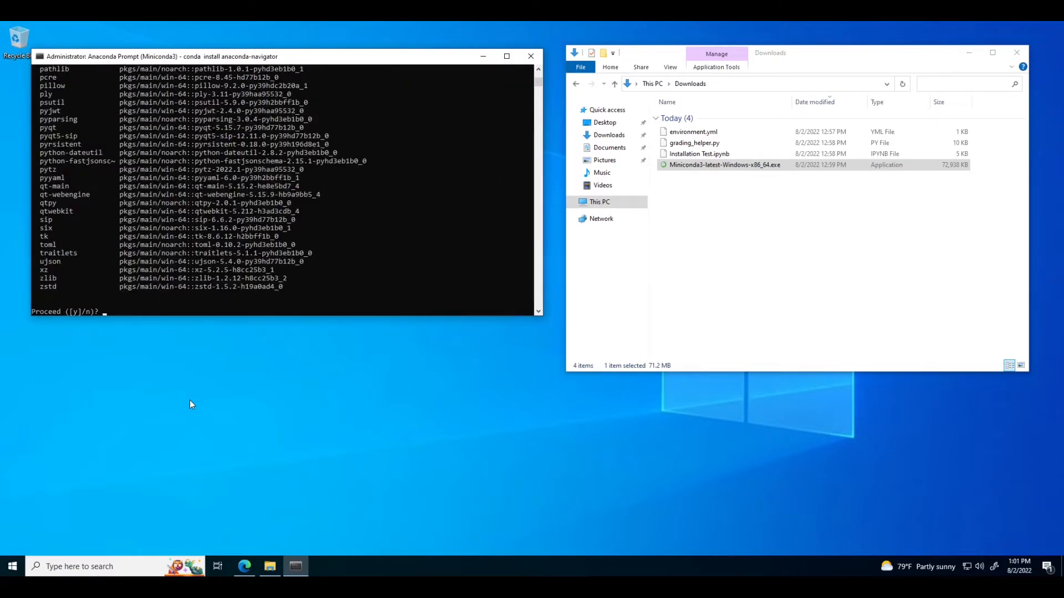
{"action": "key", "text": "Return"}
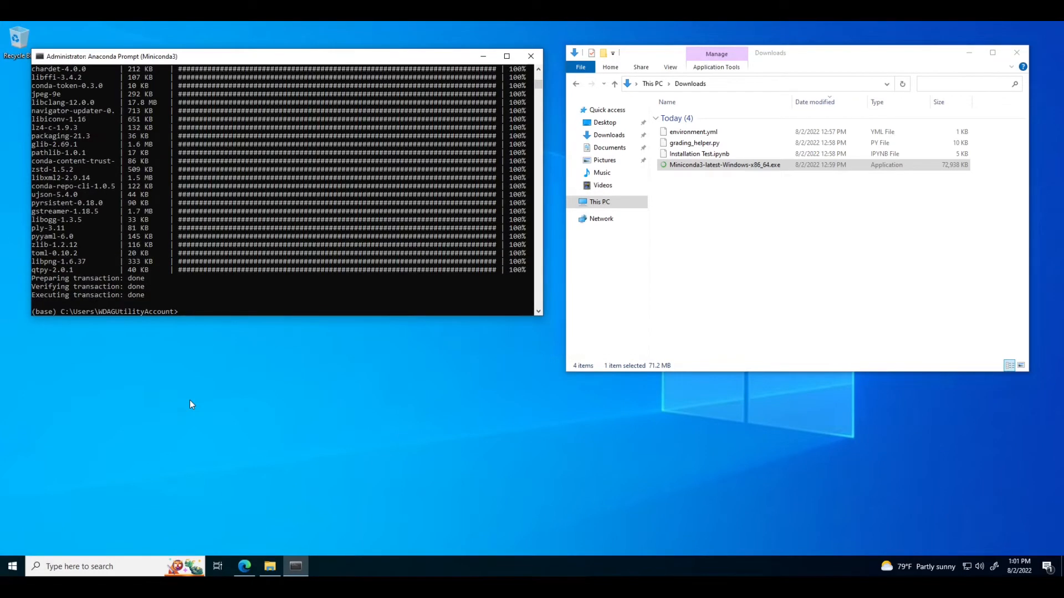
{"action": "left_click", "coordinate": [19, 564]}
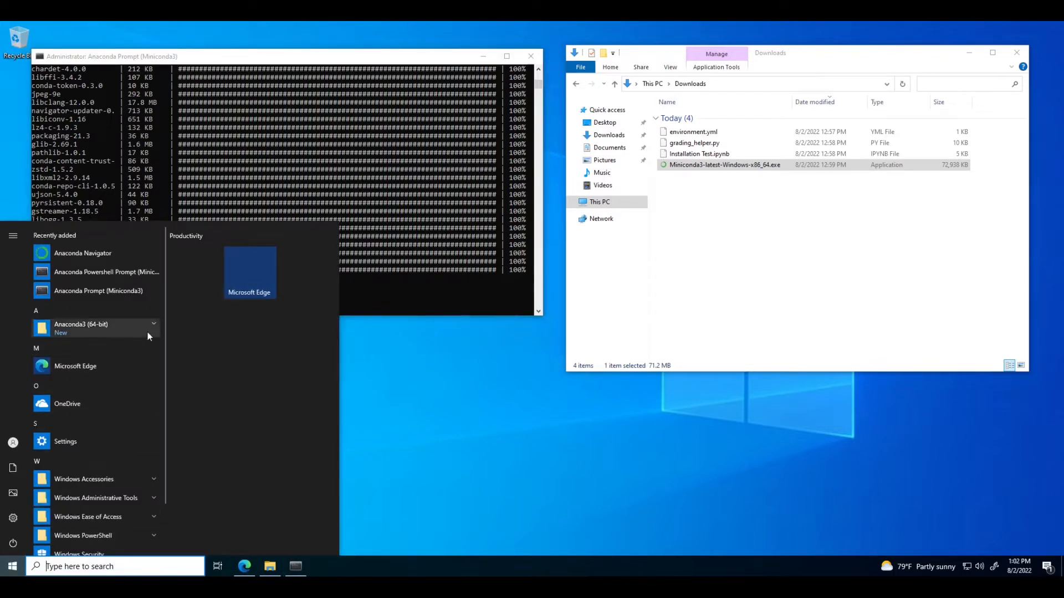
{"action": "left_click", "coordinate": [148, 332]}
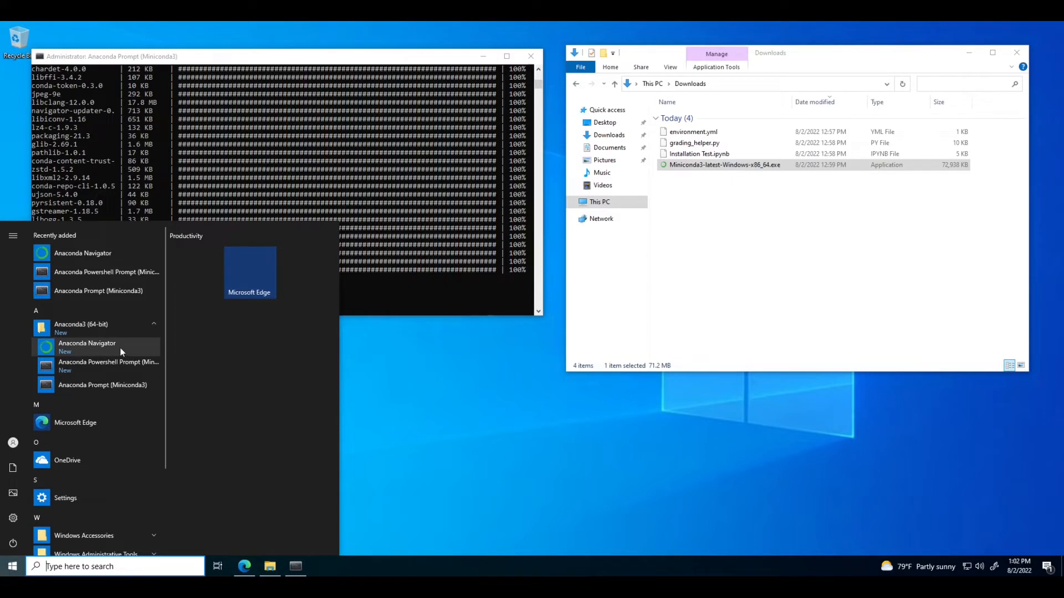
{"action": "left_click", "coordinate": [268, 64]}
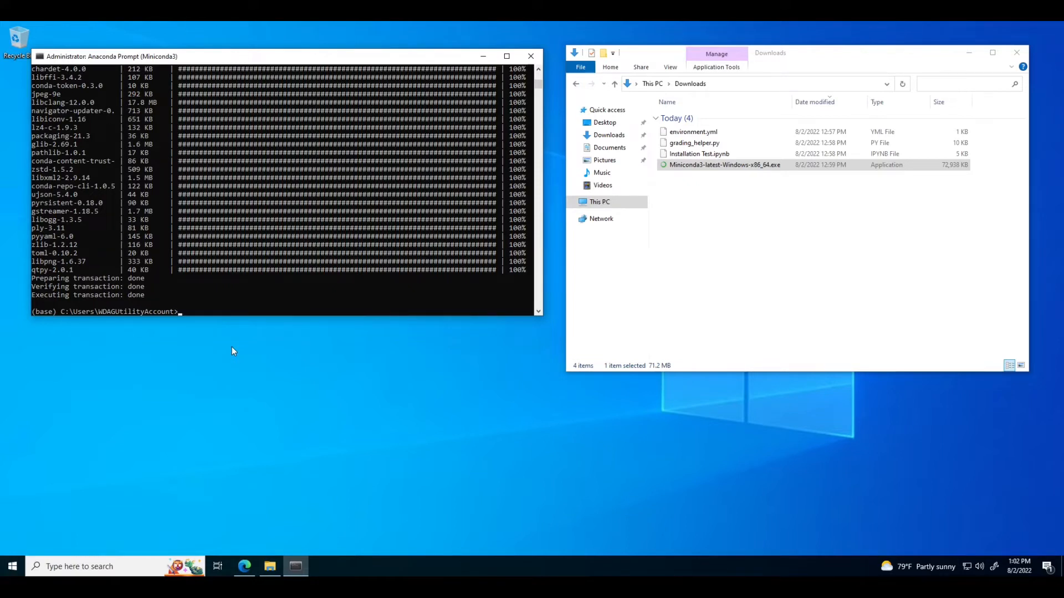
Create the course environment with conda env create -f Downloads\environment.yml, and close the Anaconda Prompt once it finishes.
{"action": "type", "text": "conda env create -f"}
{"action": "type", "text": "Downloads\\environment."}
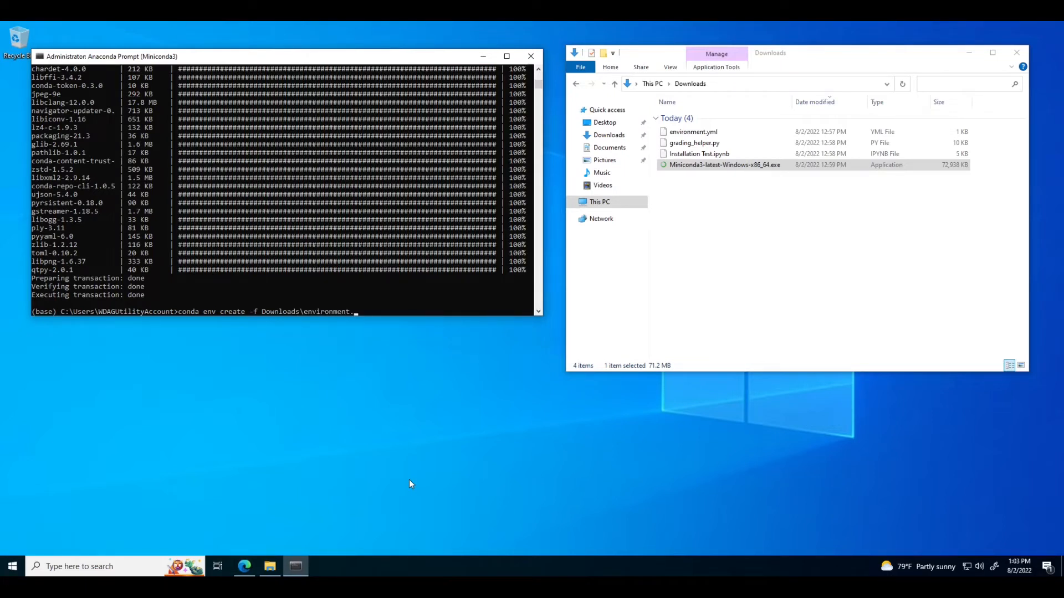
{"action": "type", "text": "yml"}
{"action": "key", "text": "Return"}
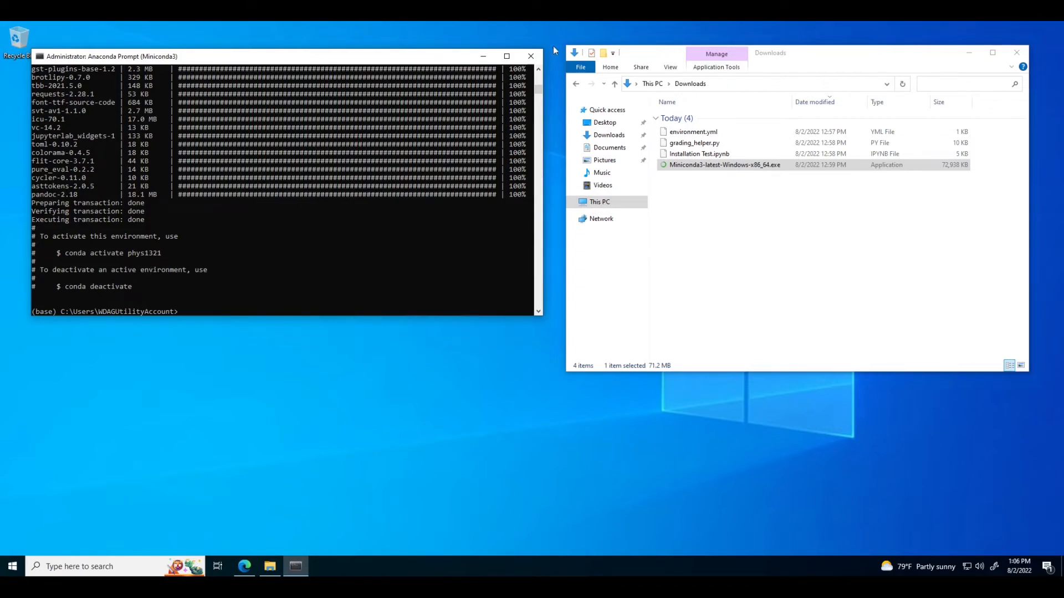
{"action": "left_click", "coordinate": [531, 56]}
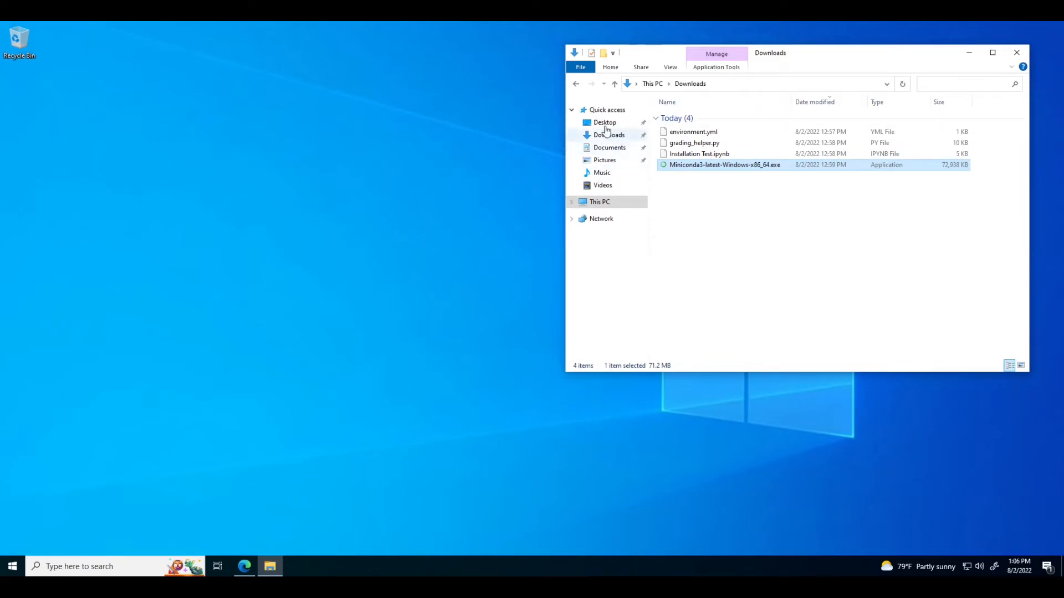
Create a folder named phys1321 in Documents.
{"action": "left_click", "coordinate": [605, 148]}
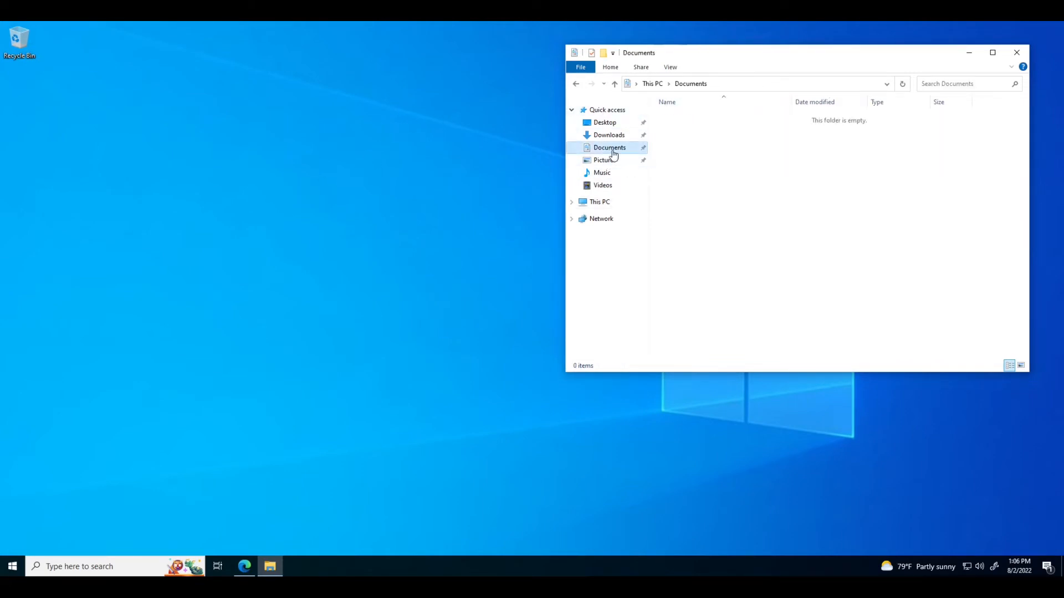
{"action": "right_click", "coordinate": [712, 157]}
{"action": "mouse_move", "coordinate": [762, 281]}
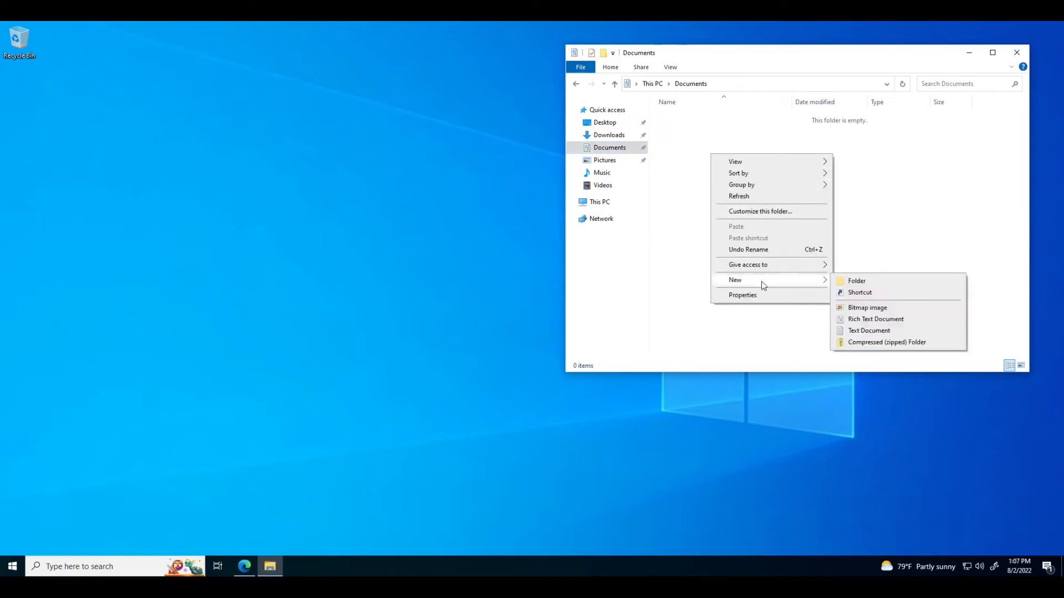
{"action": "left_click", "coordinate": [869, 284]}
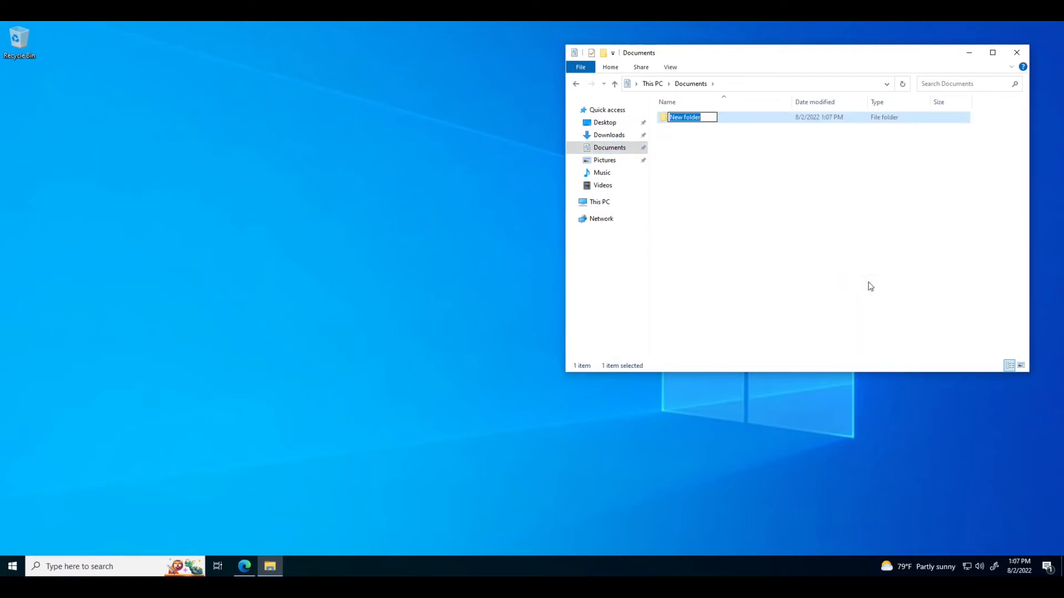
{"action": "type", "text": "phys1321"}
{"action": "key", "text": "Return"}
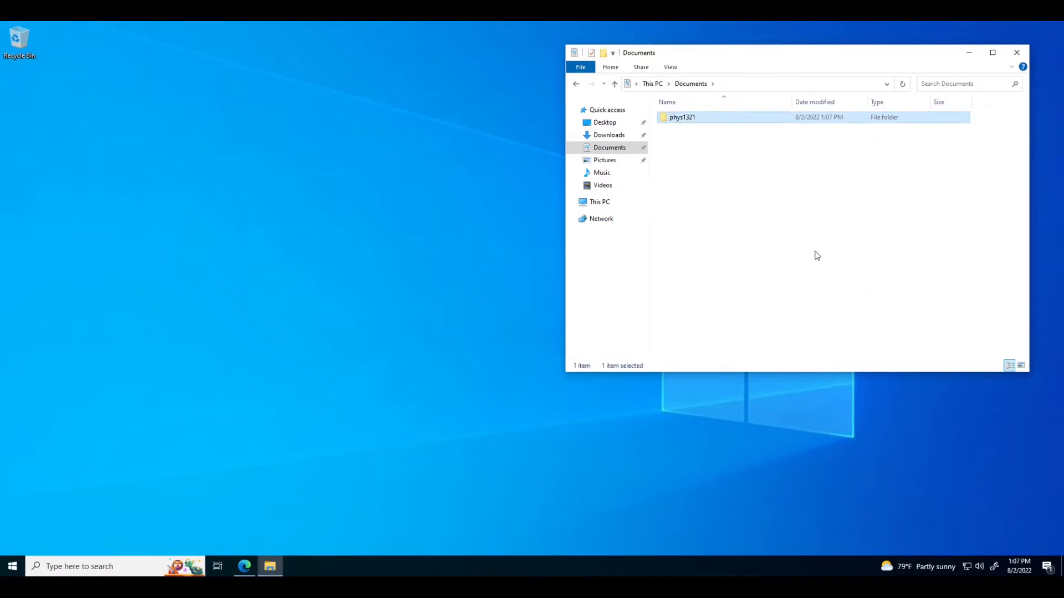
Copy grading_helper.py and Installation Test.ipynb from Downloads into the phys1321 folder in Documents.
{"action": "left_click", "coordinate": [610, 135]}
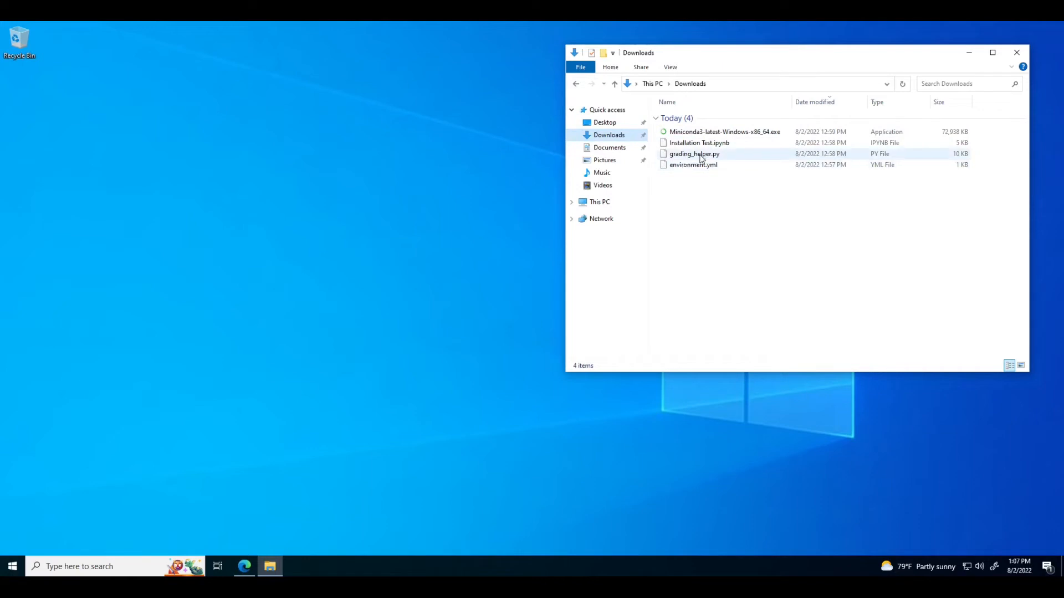
{"action": "left_click", "coordinate": [701, 159]}
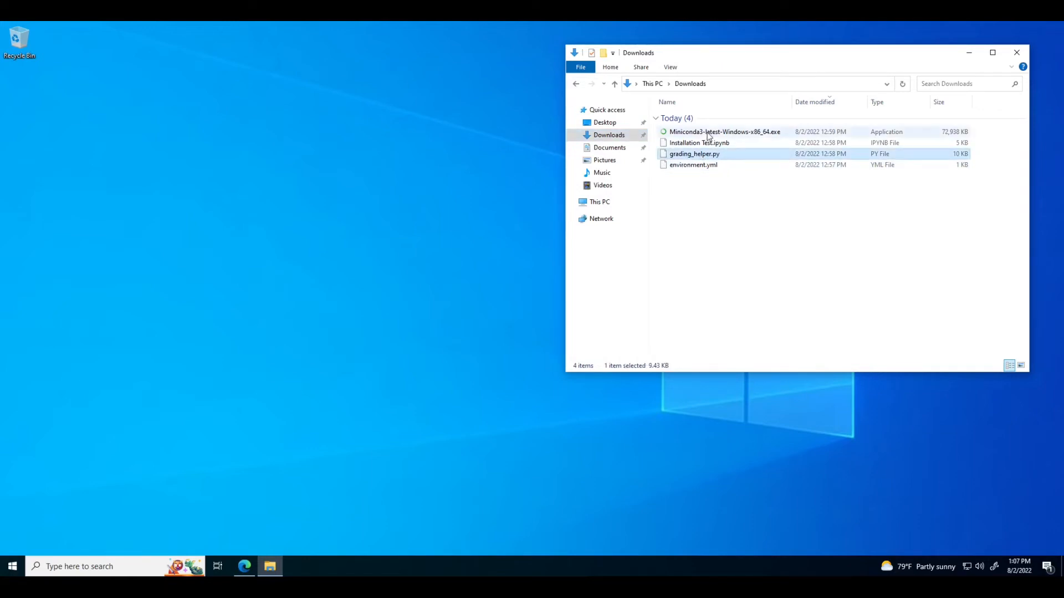
{"action": "left_click", "coordinate": [687, 144], "text": "ctrl"}
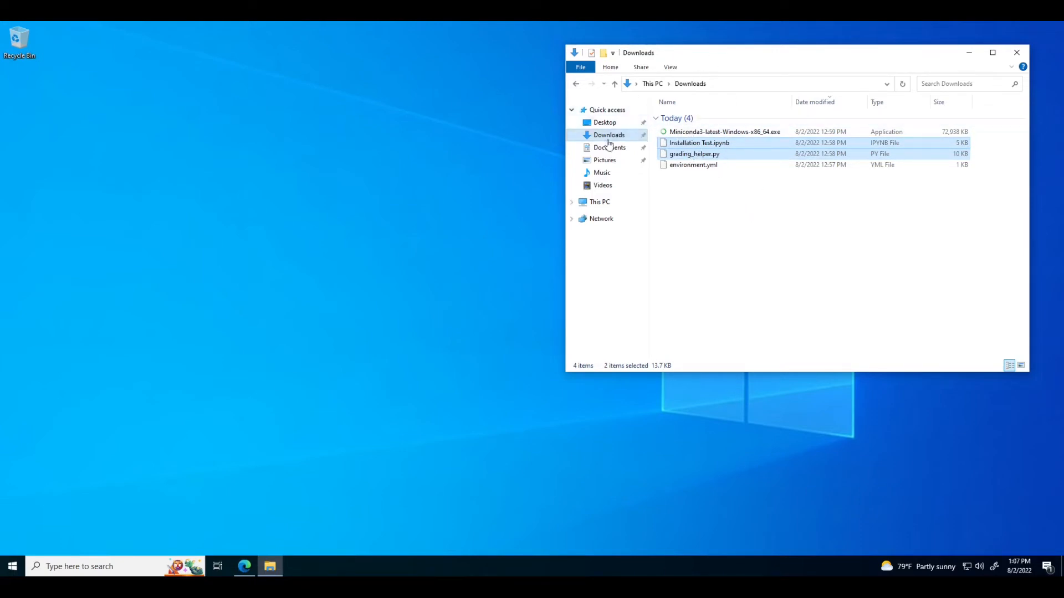
{"action": "left_click", "coordinate": [626, 147]}
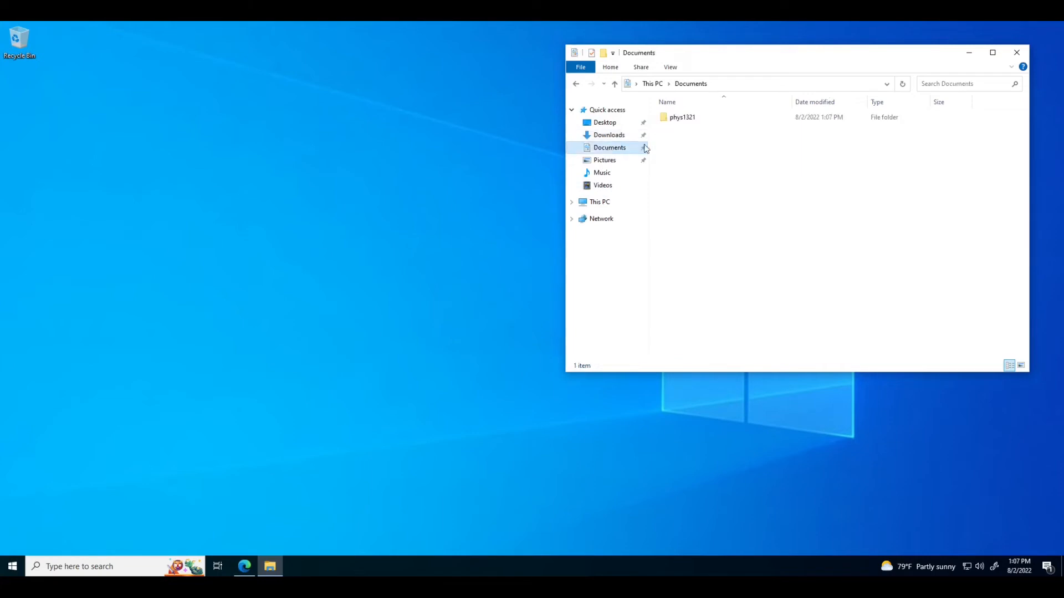
{"action": "double_click", "coordinate": [678, 117]}
{"action": "key", "text": "ctrl+v"}
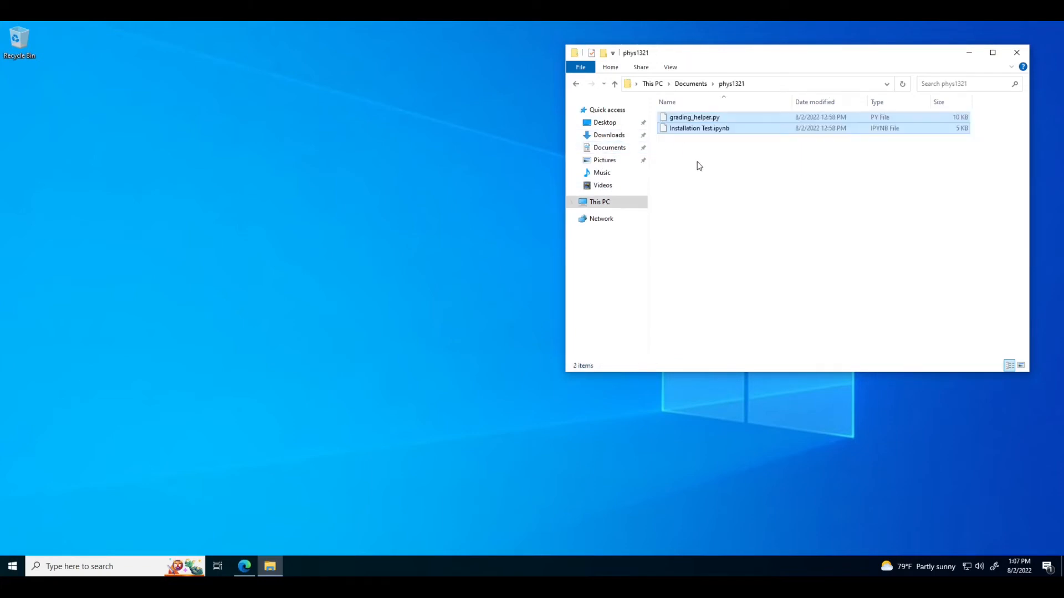
{"action": "left_click", "coordinate": [732, 168]}
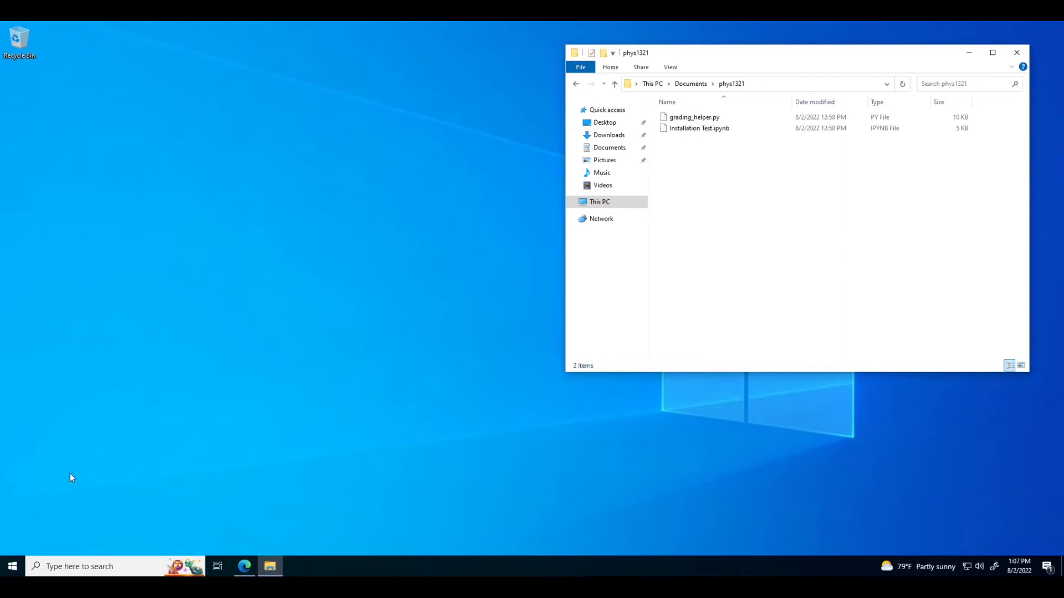
Open a new Anaconda Prompt (Miniconda3) and activate the environment with conda activate phys1321.
{"action": "left_click", "coordinate": [12, 566]}
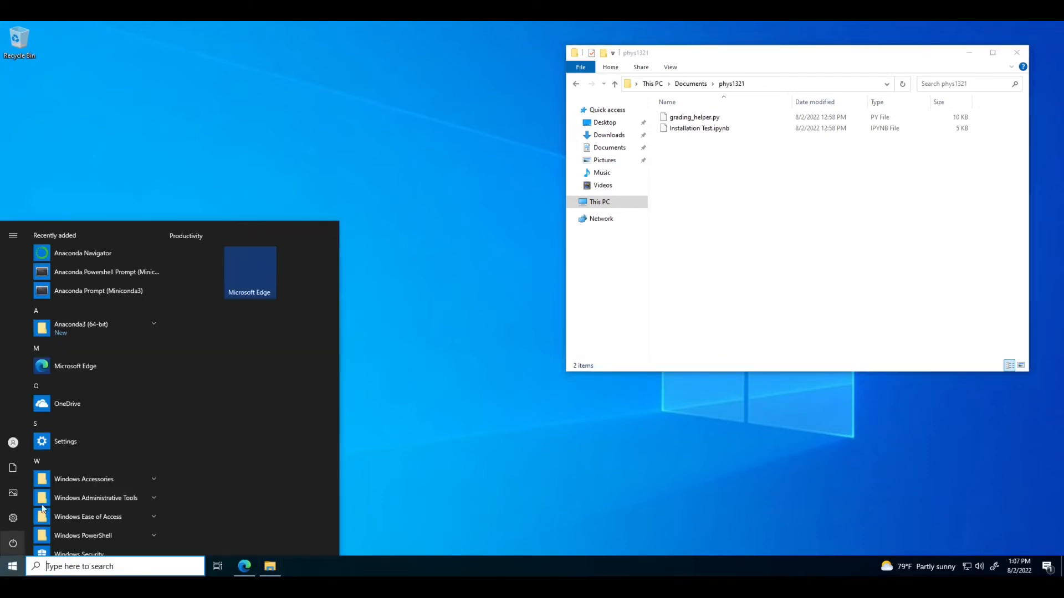
{"action": "left_click", "coordinate": [142, 325]}
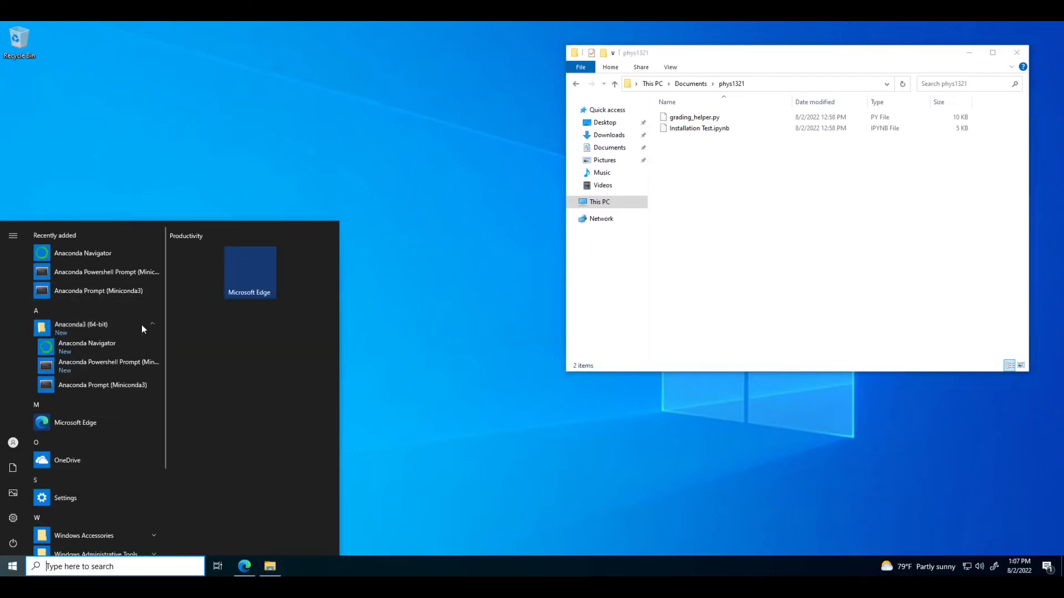
{"action": "left_click", "coordinate": [65, 386]}
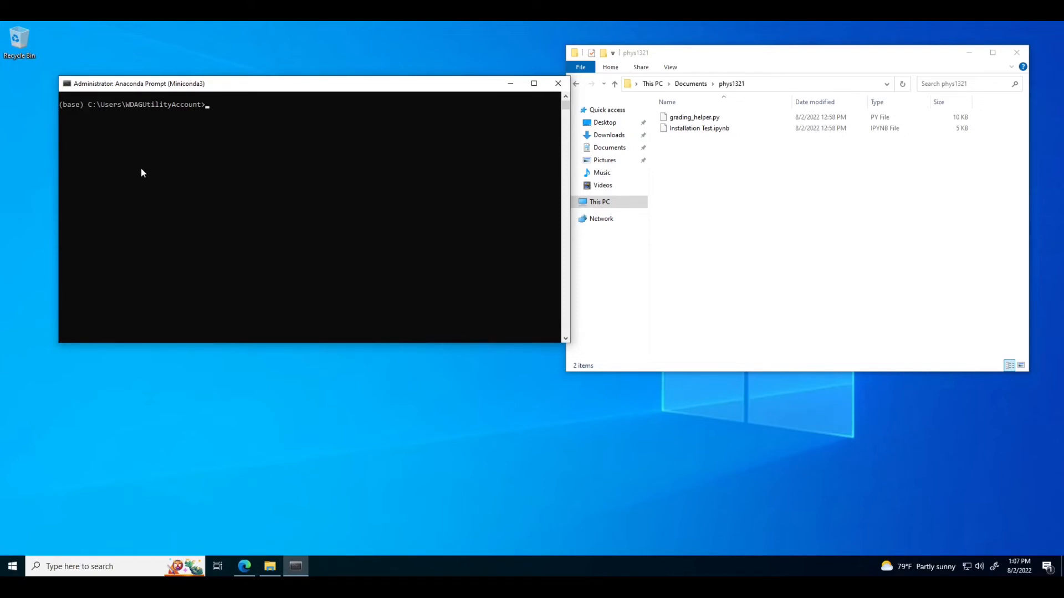
{"action": "type", "text": "conda activate phys1321"}
{"action": "left_click", "coordinate": [337, 113]}
{"action": "key", "text": "Return"}
{"action": "key", "text": "Return"}
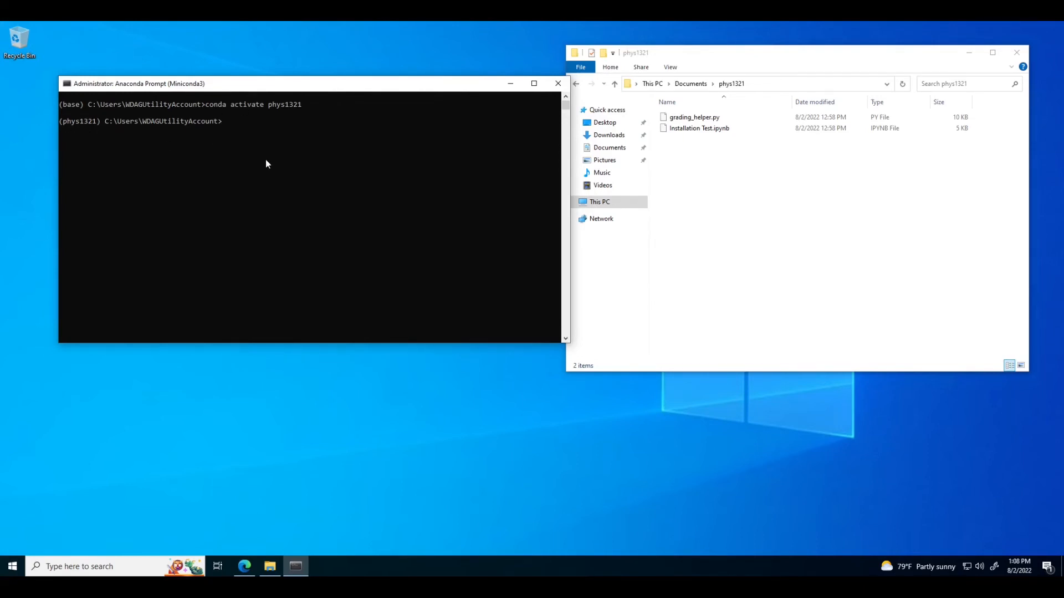
Enter jupyter lab at the phys1321 prompt without running it, and open Anaconda Navigator with the prompt window minimized.
{"action": "type", "text": "jupyter lab"}
{"action": "left_click", "coordinate": [12, 566]}
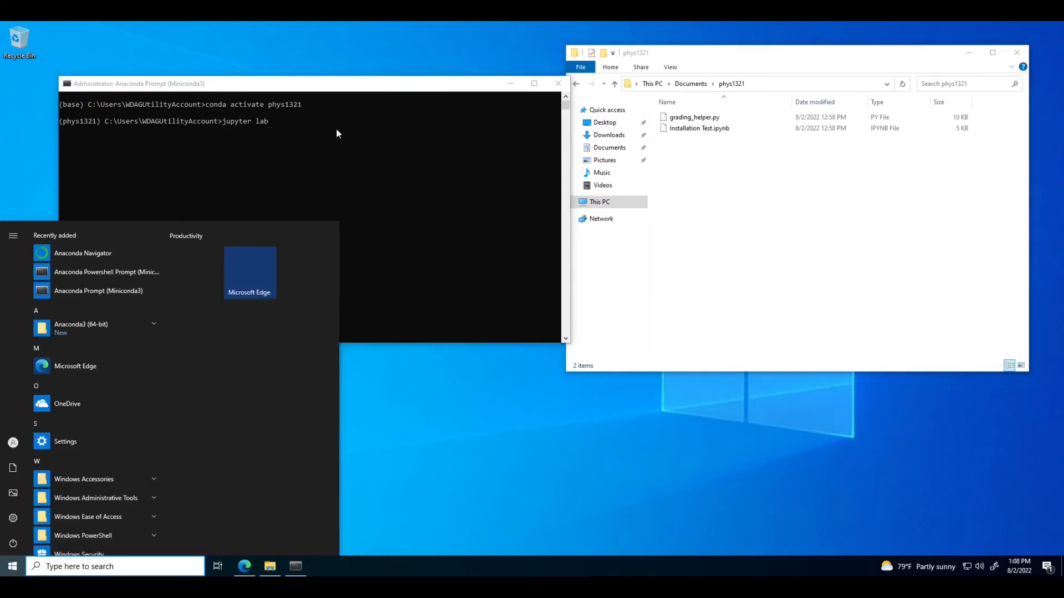
{"action": "left_click", "coordinate": [122, 330]}
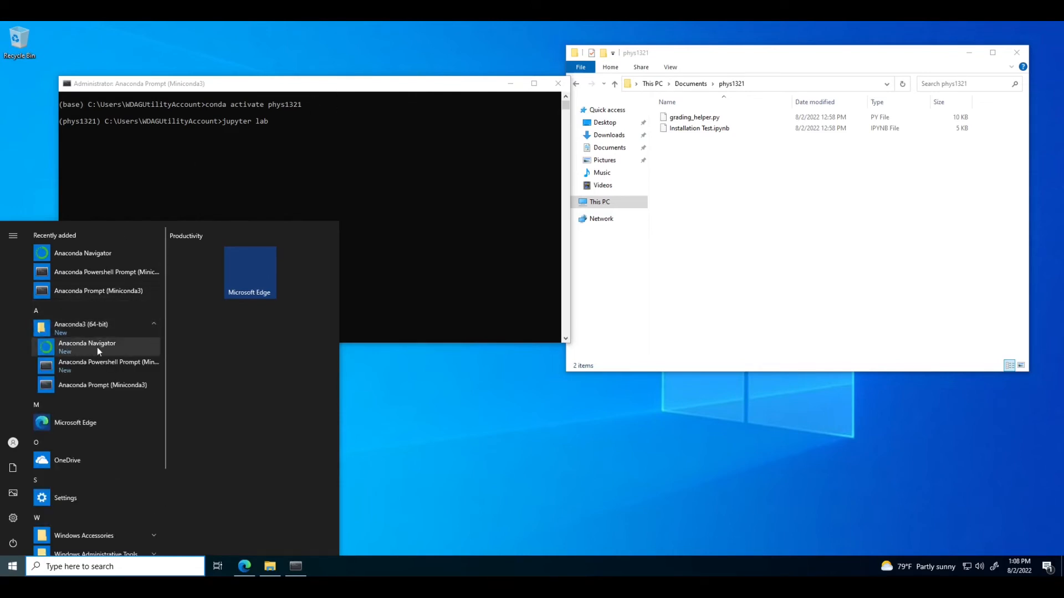
{"action": "left_click", "coordinate": [93, 346]}
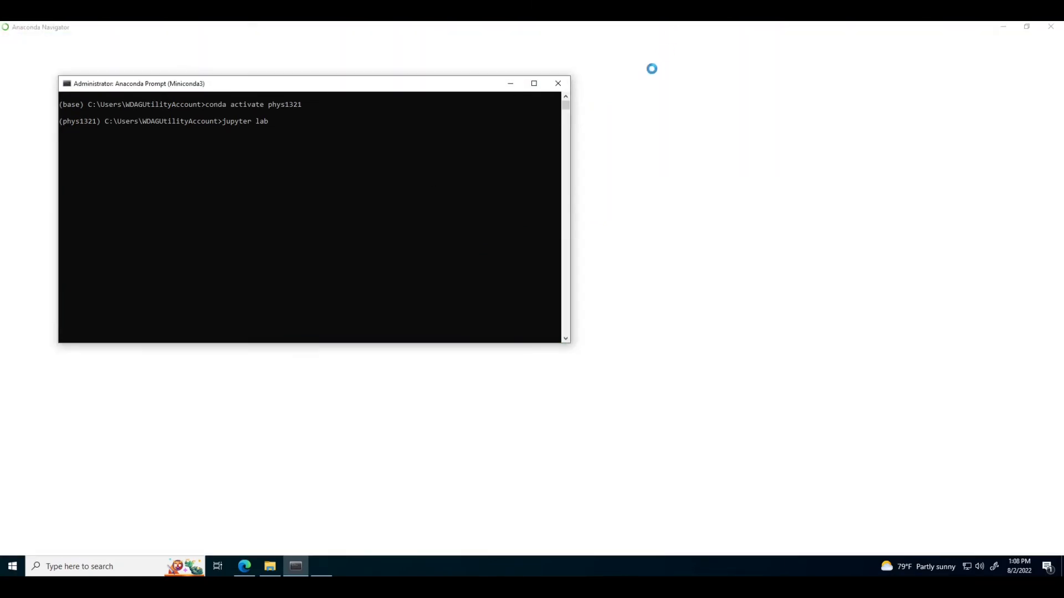
{"action": "left_click", "coordinate": [510, 83]}
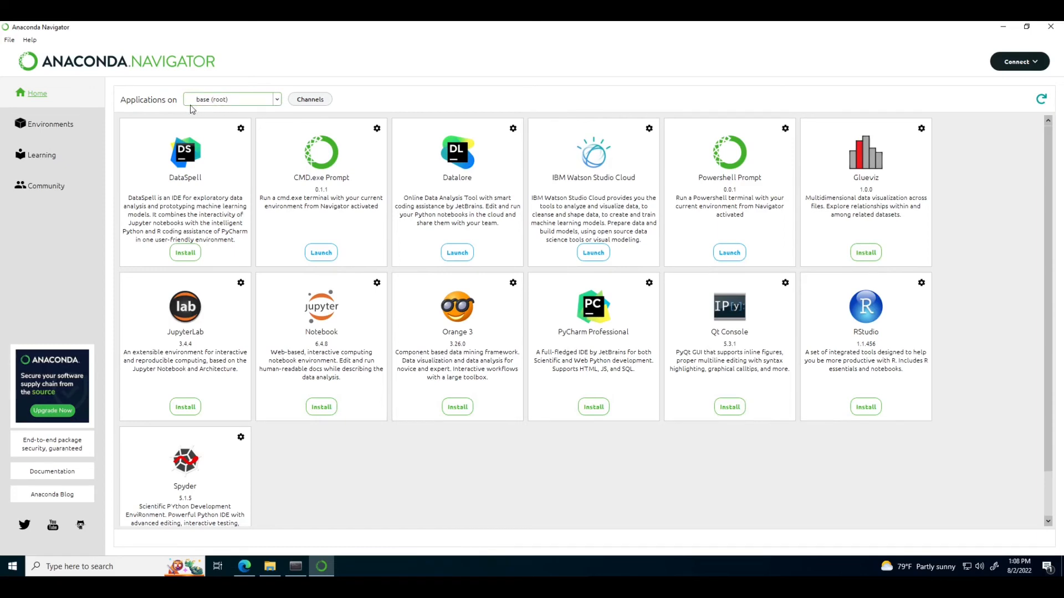
Switch Anaconda Navigator to the phys1321 environment and launch JupyterLab in a maximized browser window.
{"action": "left_click", "coordinate": [277, 101]}
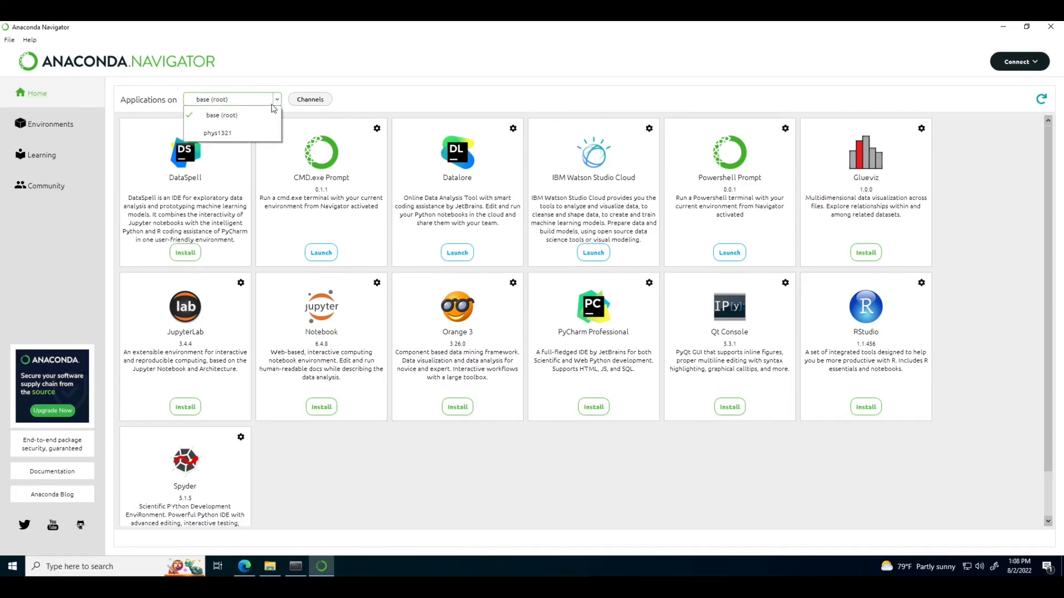
{"action": "left_click", "coordinate": [214, 133]}
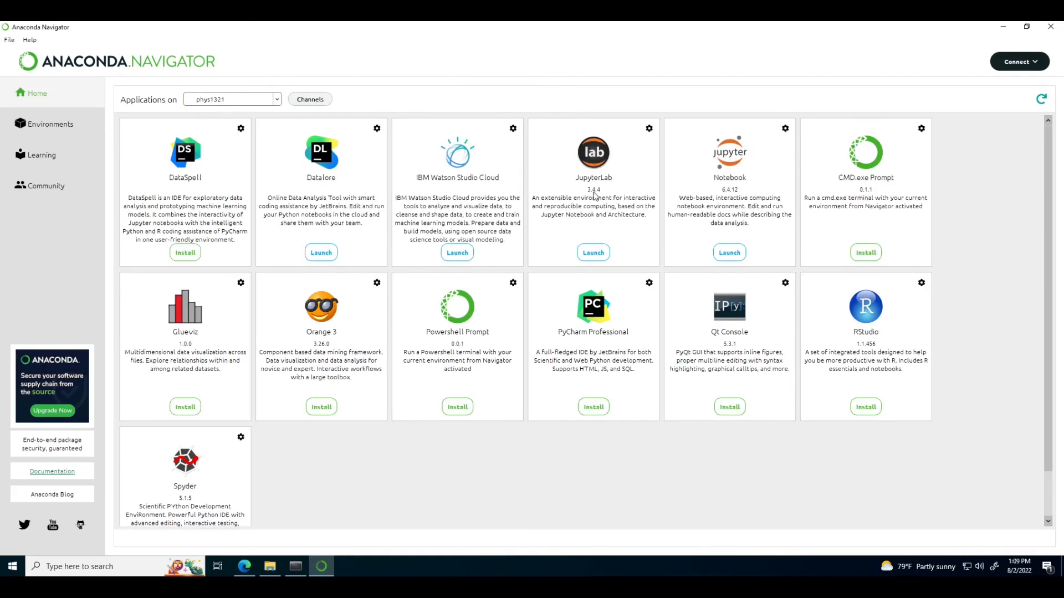
{"action": "left_click", "coordinate": [597, 258]}
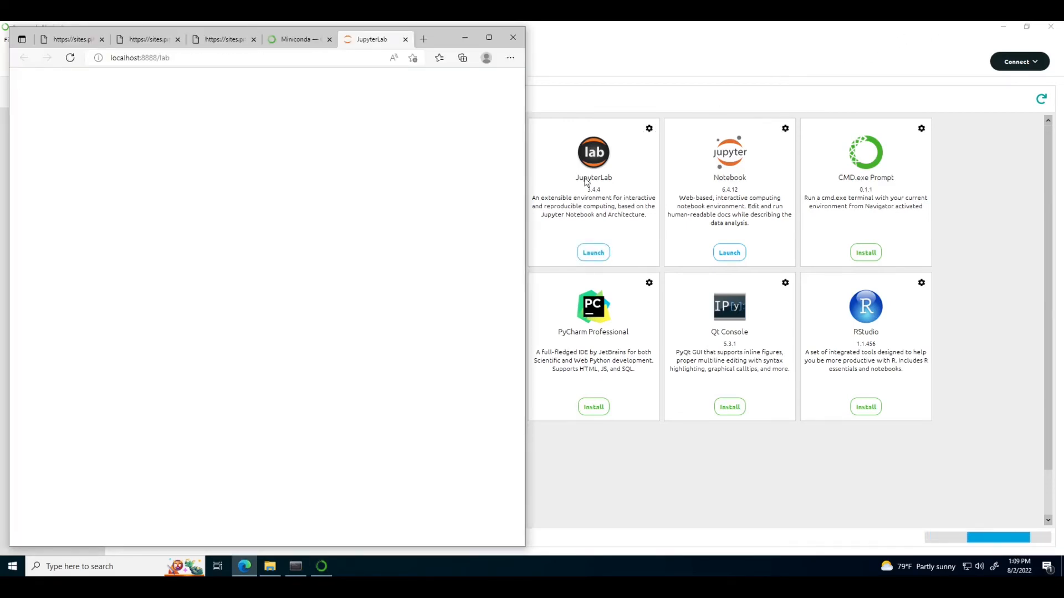
{"action": "left_click", "coordinate": [1003, 26]}
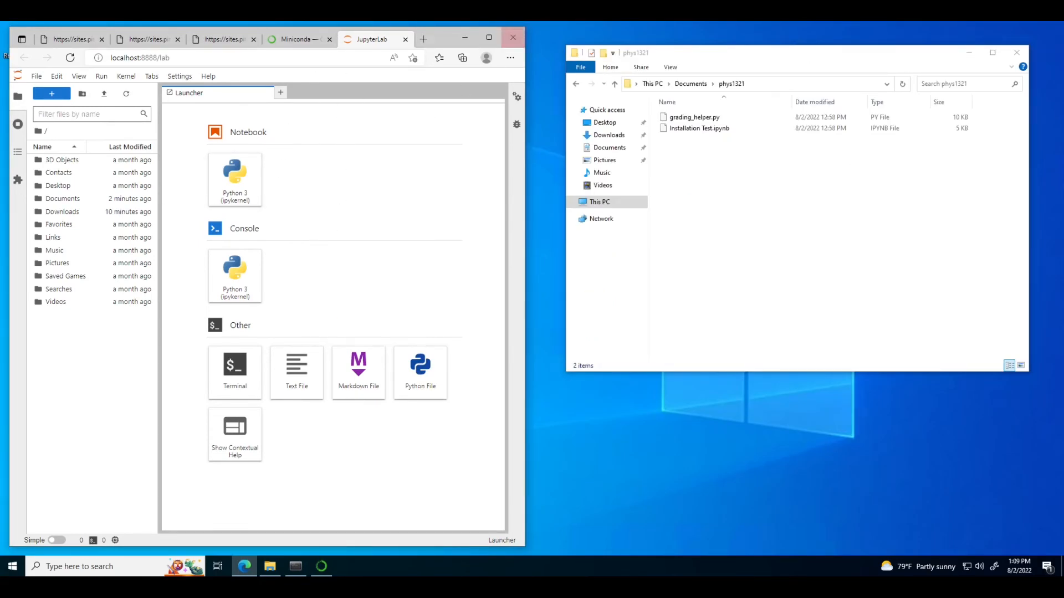
{"action": "left_click", "coordinate": [488, 38]}
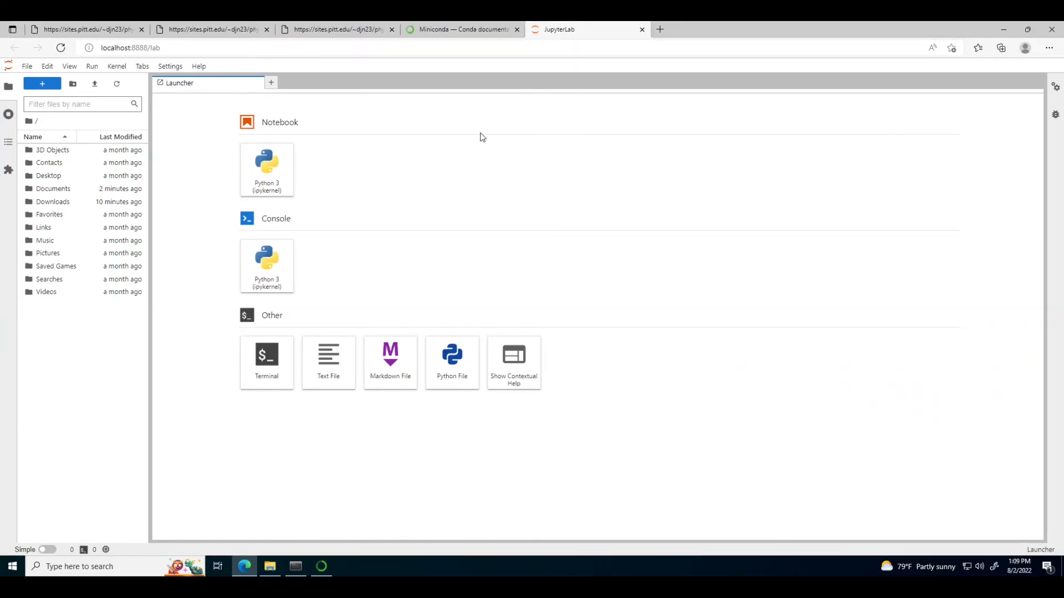
Open Installation Test.ipynb from Documents/phys1321, widening the file browser to show the full file names.
{"action": "double_click", "coordinate": [53, 190]}
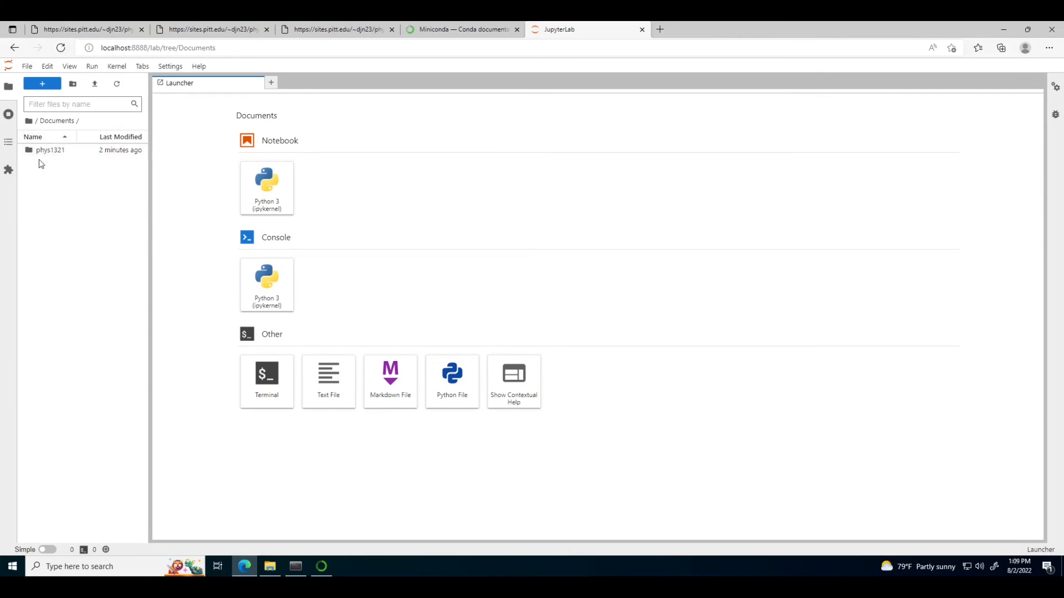
{"action": "double_click", "coordinate": [47, 155]}
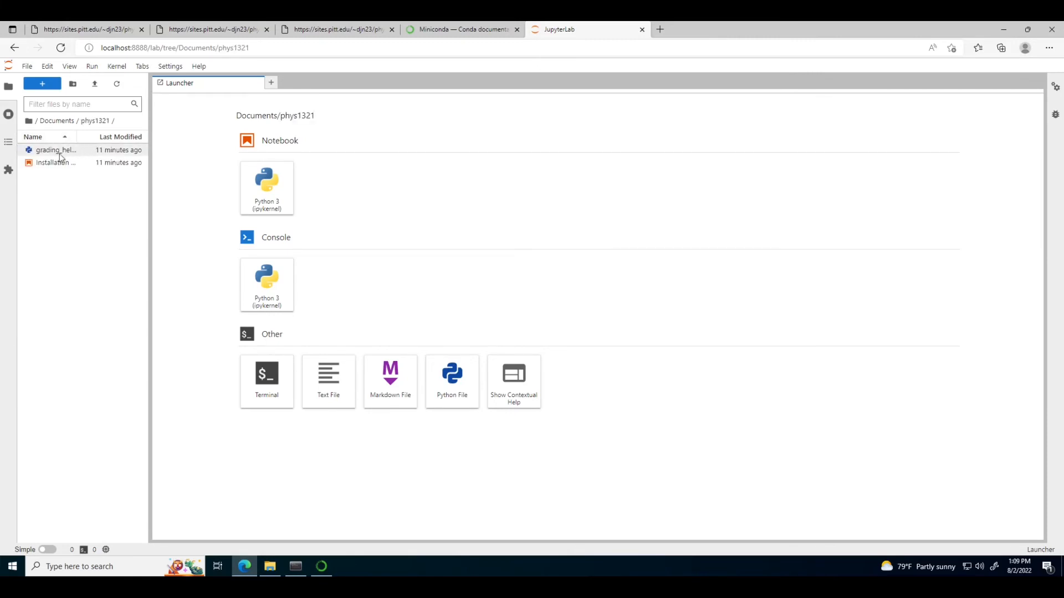
{"action": "left_click_drag", "start_coordinate": [152, 162], "coordinate": [194, 207]}
{"action": "left_click", "coordinate": [149, 195]}
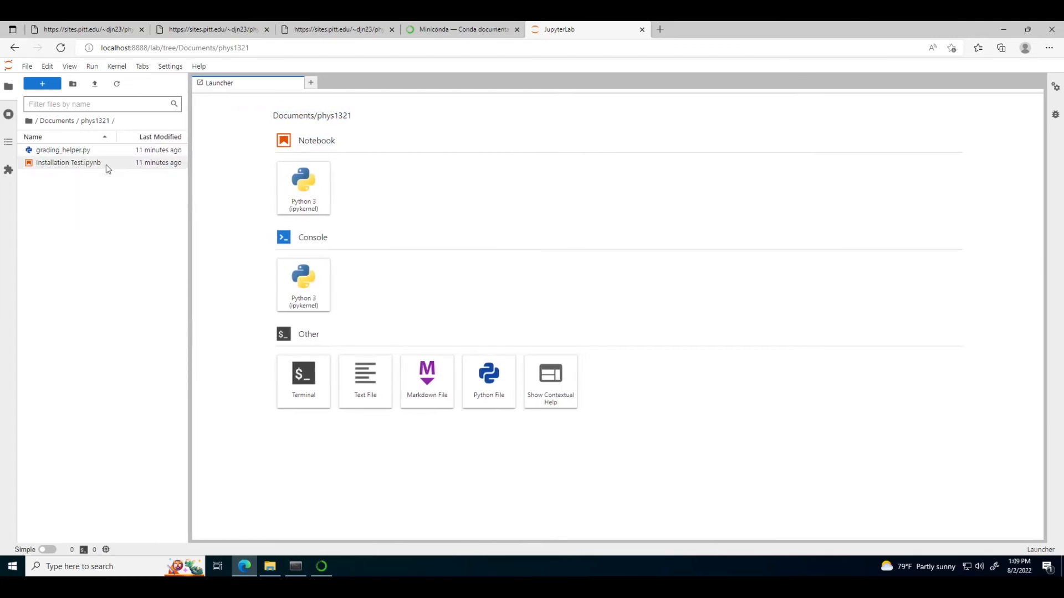
{"action": "double_click", "coordinate": [62, 166]}
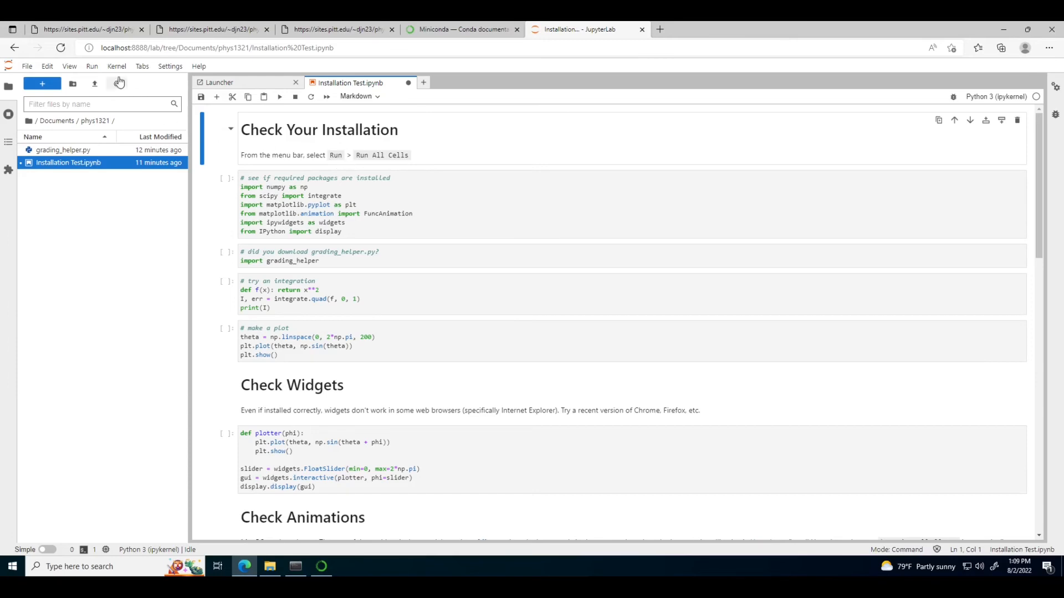
Run all cells of the installation test notebook, and set the phi slider in the Check Widgets section to 1.80.
{"action": "left_click", "coordinate": [92, 67]}
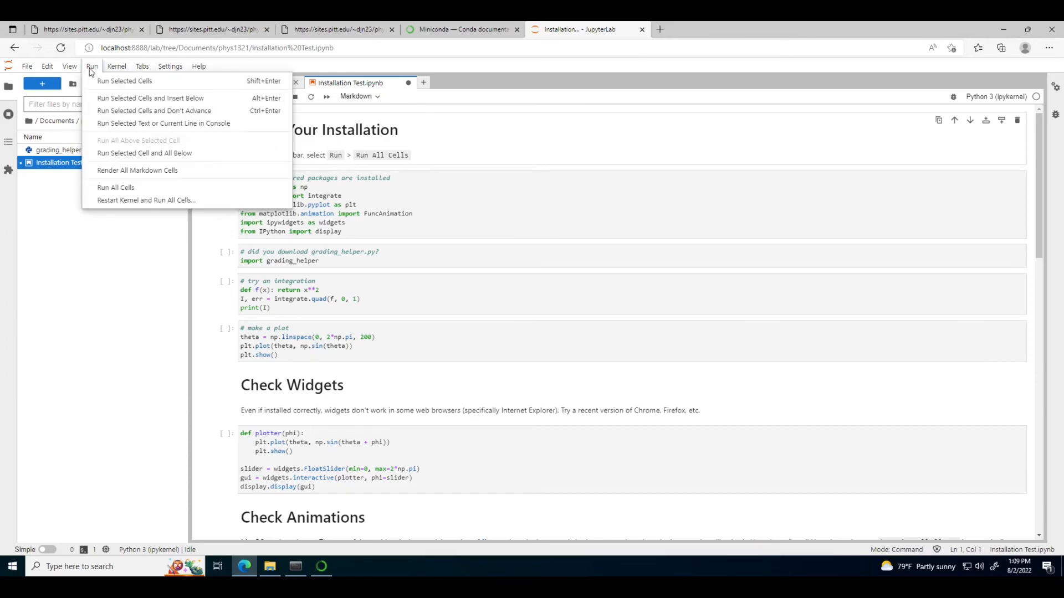
{"action": "left_click", "coordinate": [114, 187]}
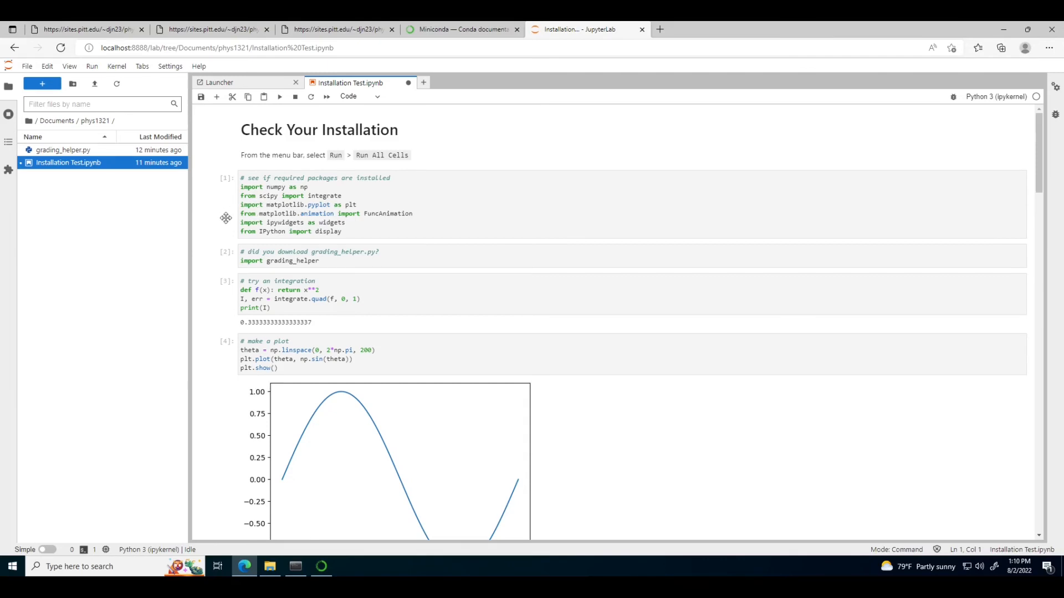
{"action": "scroll", "coordinate": [227, 218], "scroll_direction": "down", "scroll_amount": 1}
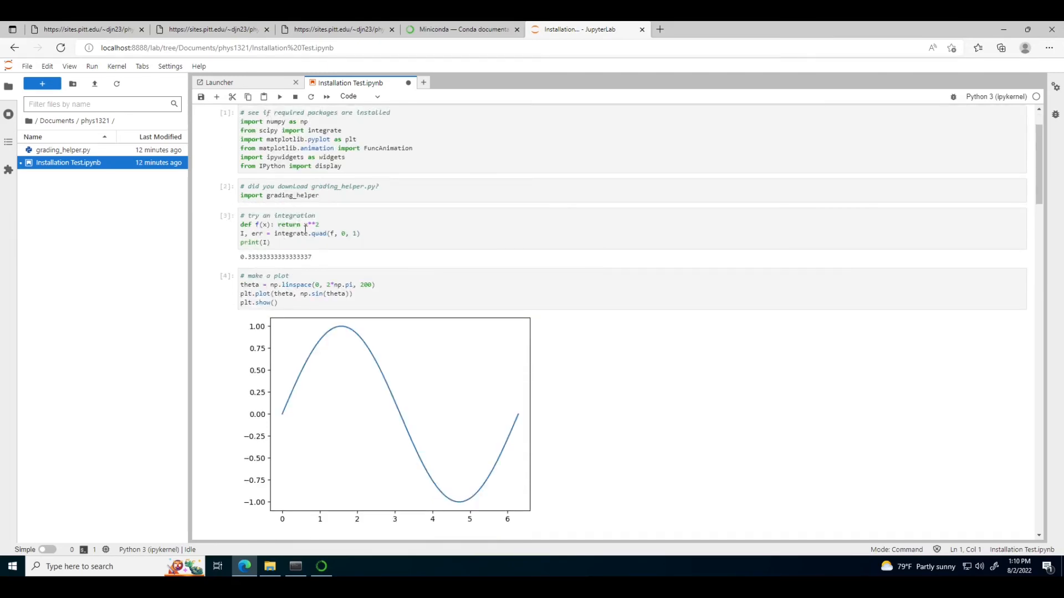
{"action": "scroll", "coordinate": [223, 308], "scroll_direction": "down", "scroll_amount": 1}
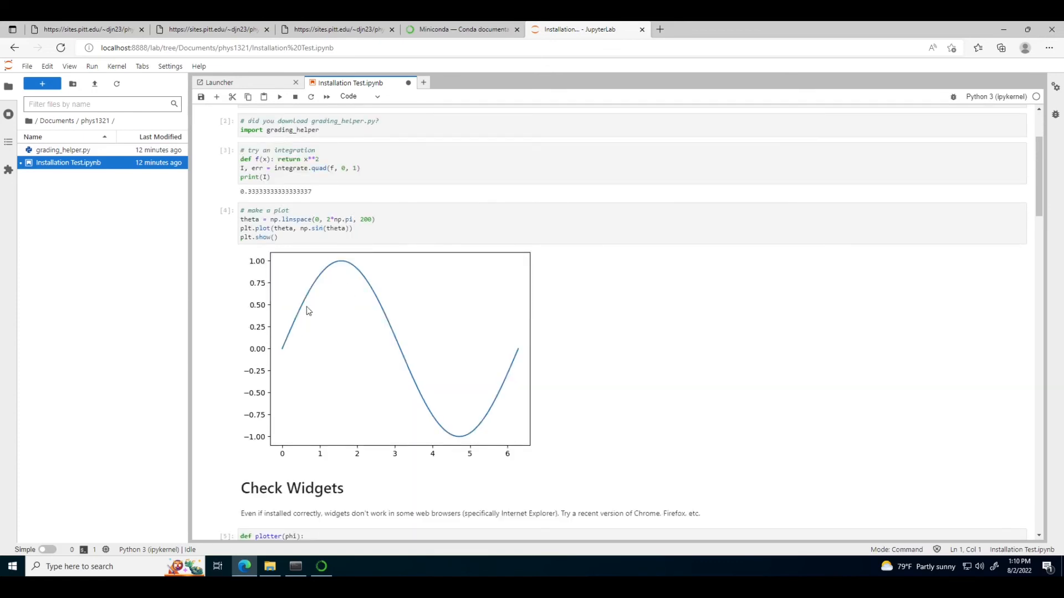
{"action": "scroll", "coordinate": [273, 344], "scroll_direction": "down", "scroll_amount": 4}
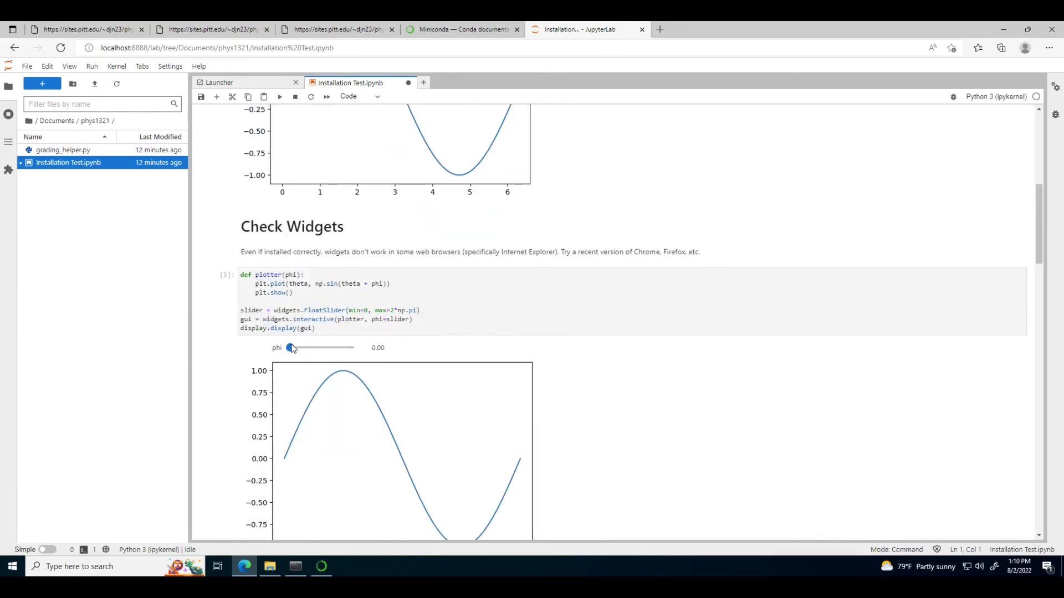
{"action": "mouse_move", "coordinate": [290, 348]}
{"action": "left_mouse_down"}
{"action": "mouse_move", "coordinate": [349, 348]}
{"action": "mouse_move", "coordinate": [294, 350]}
{"action": "mouse_move", "coordinate": [308, 349]}
{"action": "left_mouse_up"}
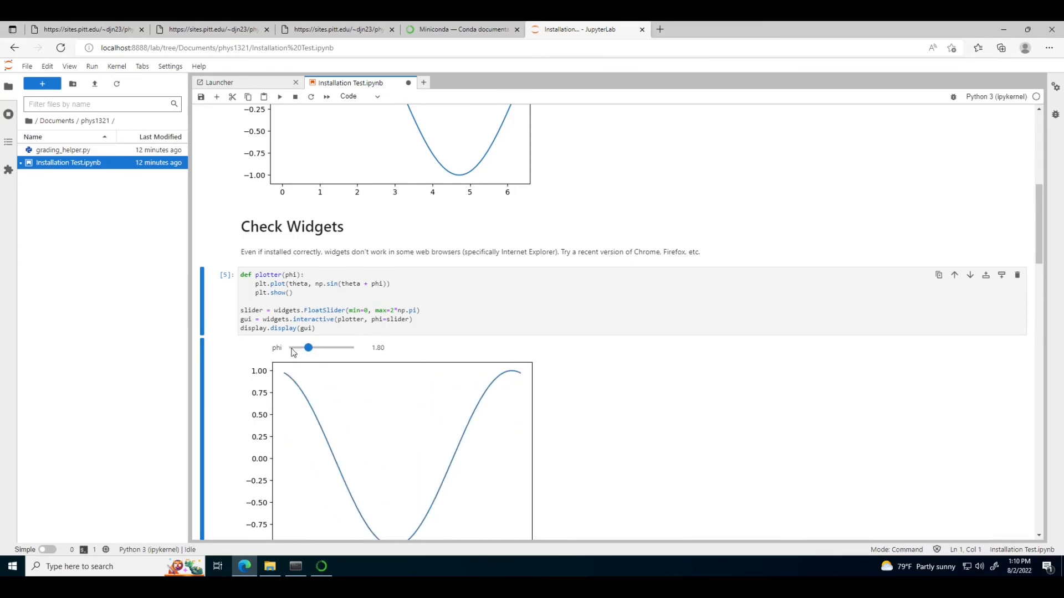
Examine the widget plot, the Check Animations output and the note about installing ffmpeg through Homebrew.
{"action": "scroll", "coordinate": [299, 274], "scroll_direction": "down", "scroll_amount": 1}
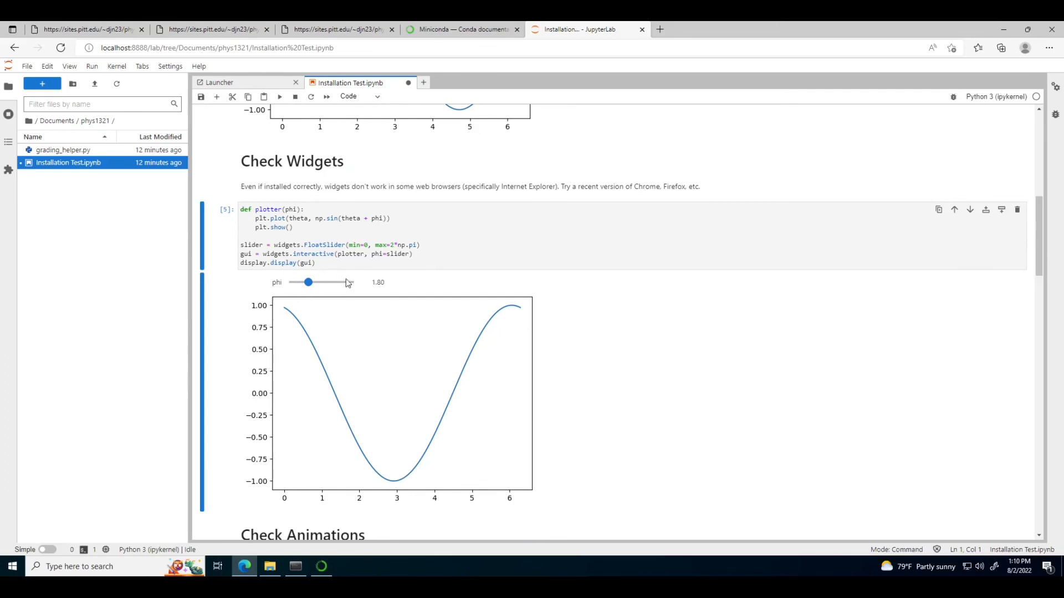
{"action": "scroll", "coordinate": [291, 266], "scroll_direction": "down", "scroll_amount": 1}
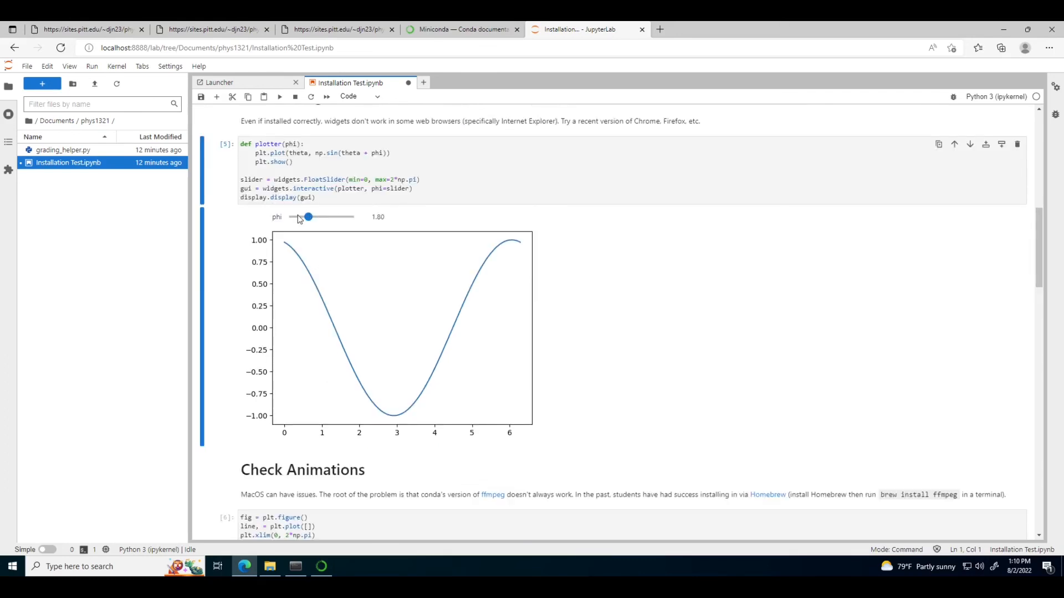
{"action": "scroll", "coordinate": [277, 271], "scroll_direction": "down", "scroll_amount": 5}
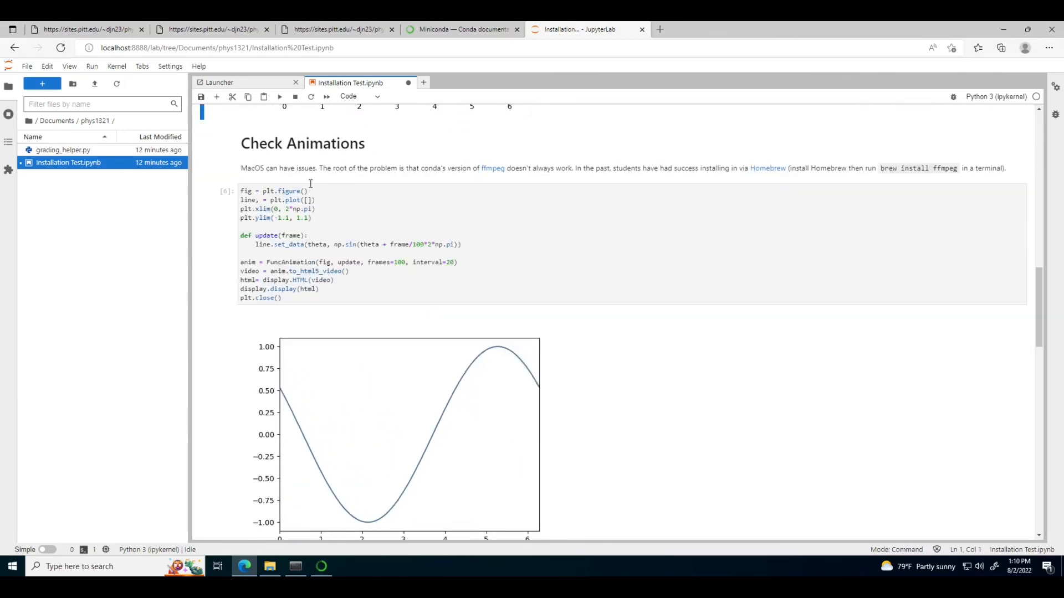
{"action": "scroll", "coordinate": [332, 371], "scroll_direction": "down", "scroll_amount": 1}
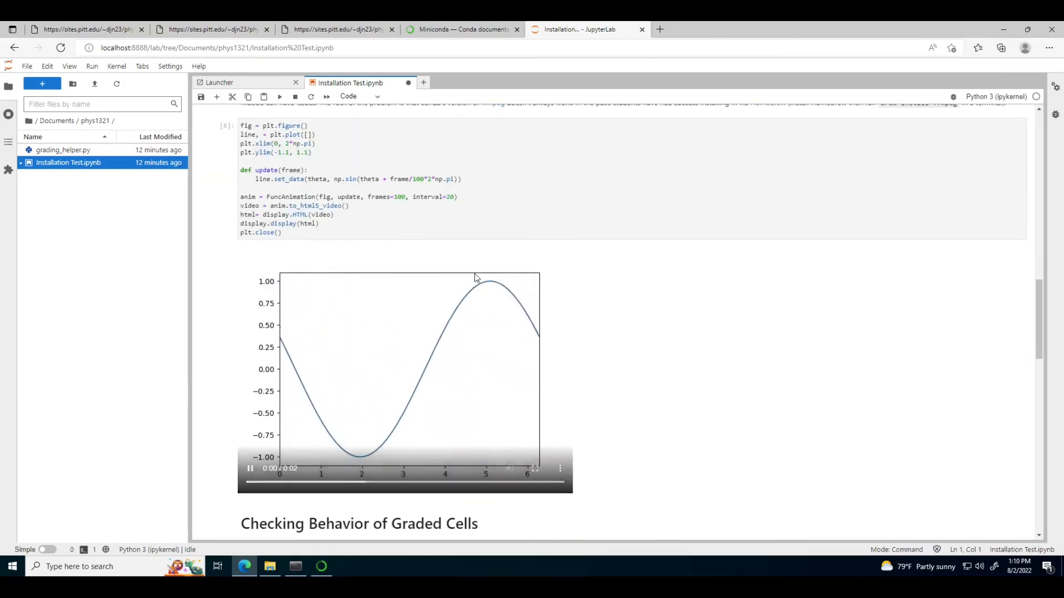
{"action": "scroll", "coordinate": [656, 335], "scroll_direction": "up", "scroll_amount": 1}
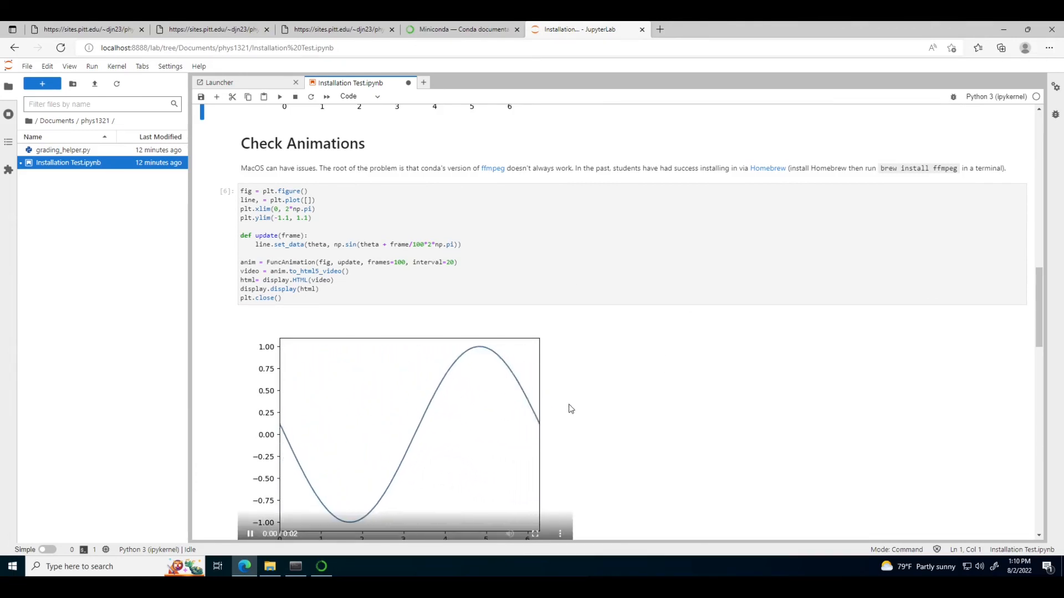
{"action": "scroll", "coordinate": [610, 406], "scroll_direction": "down", "scroll_amount": 1}
{"action": "scroll", "coordinate": [609, 231], "scroll_direction": "up", "scroll_amount": 1}
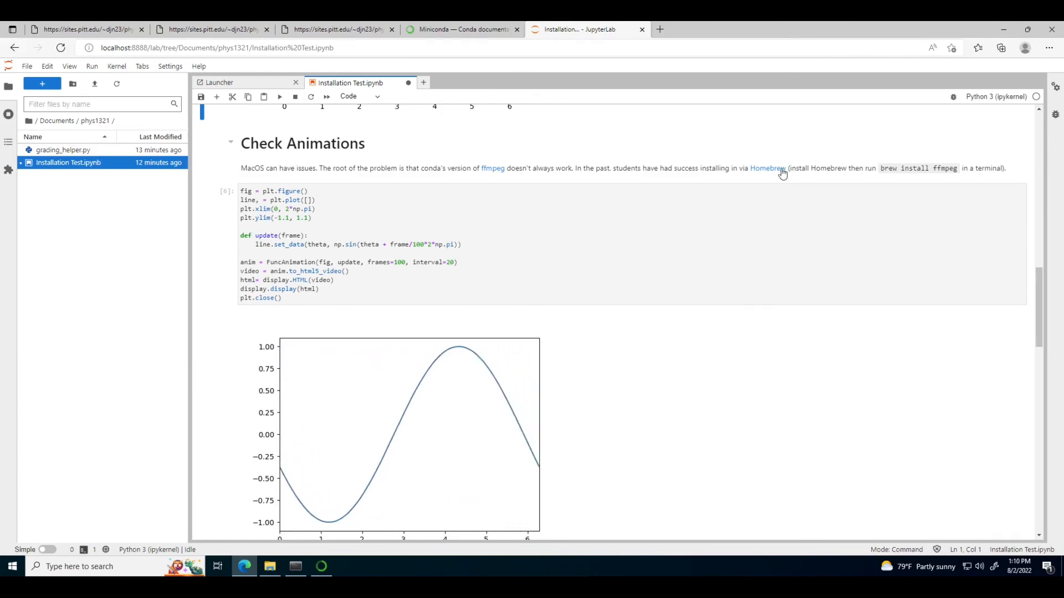
{"action": "scroll", "coordinate": [660, 260], "scroll_direction": "down", "scroll_amount": 1}
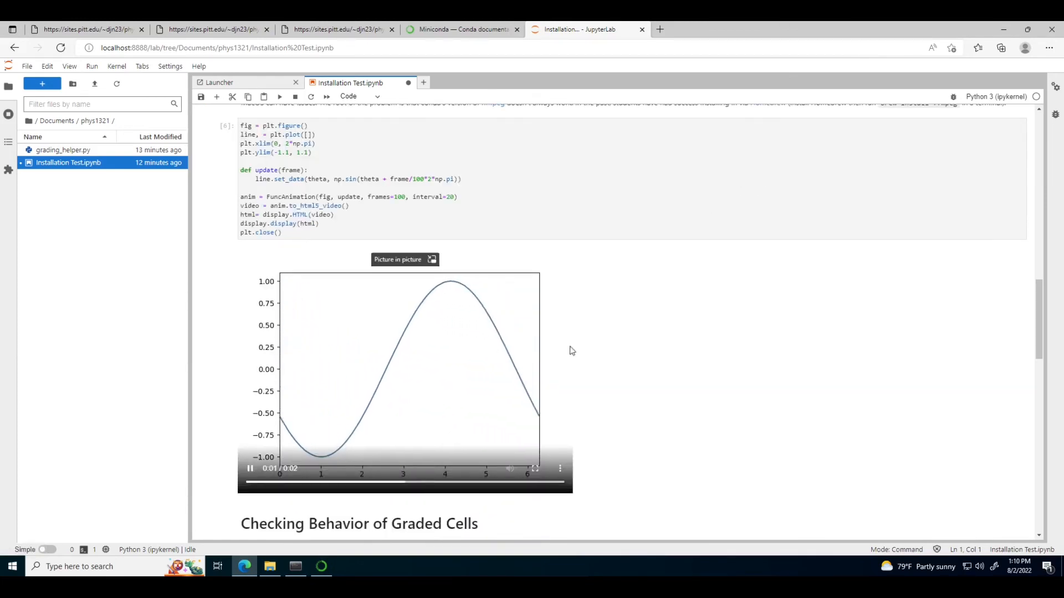
Examine the cell colours and test outputs in the Checking Behavior of Graded Cells section, through the final traceback.
{"action": "scroll", "coordinate": [661, 356], "scroll_direction": "down", "scroll_amount": 4}
{"action": "scroll", "coordinate": [680, 291], "scroll_direction": "down", "scroll_amount": 1}
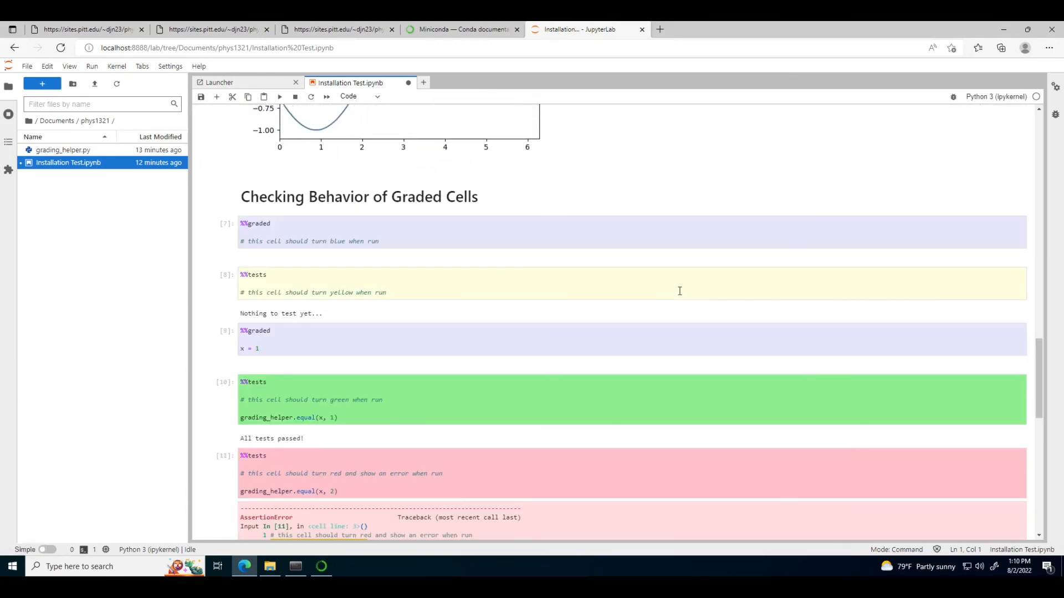
{"action": "scroll", "coordinate": [242, 249], "scroll_direction": "down", "scroll_amount": 1}
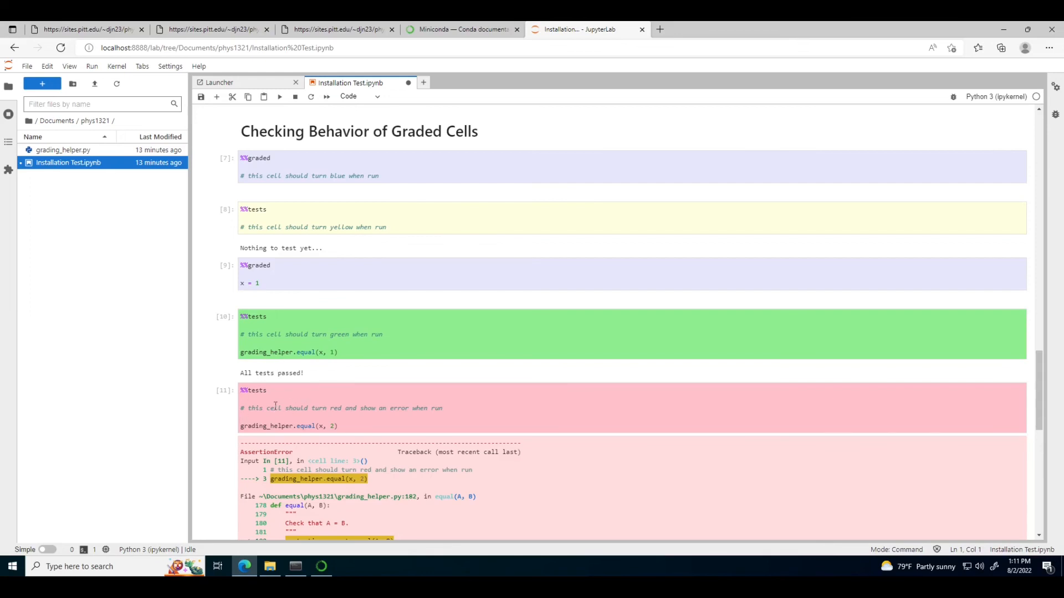
{"action": "scroll", "coordinate": [286, 405], "scroll_direction": "down", "scroll_amount": 1}
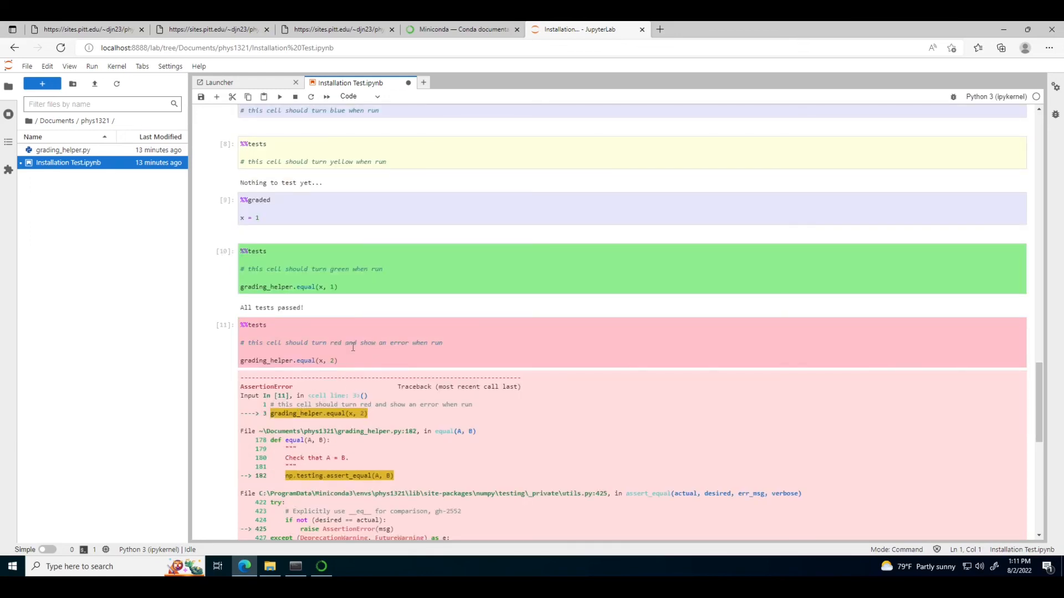
{"action": "scroll", "coordinate": [353, 347], "scroll_direction": "down", "scroll_amount": 1}
{"action": "scroll", "coordinate": [372, 291], "scroll_direction": "down", "scroll_amount": 1}
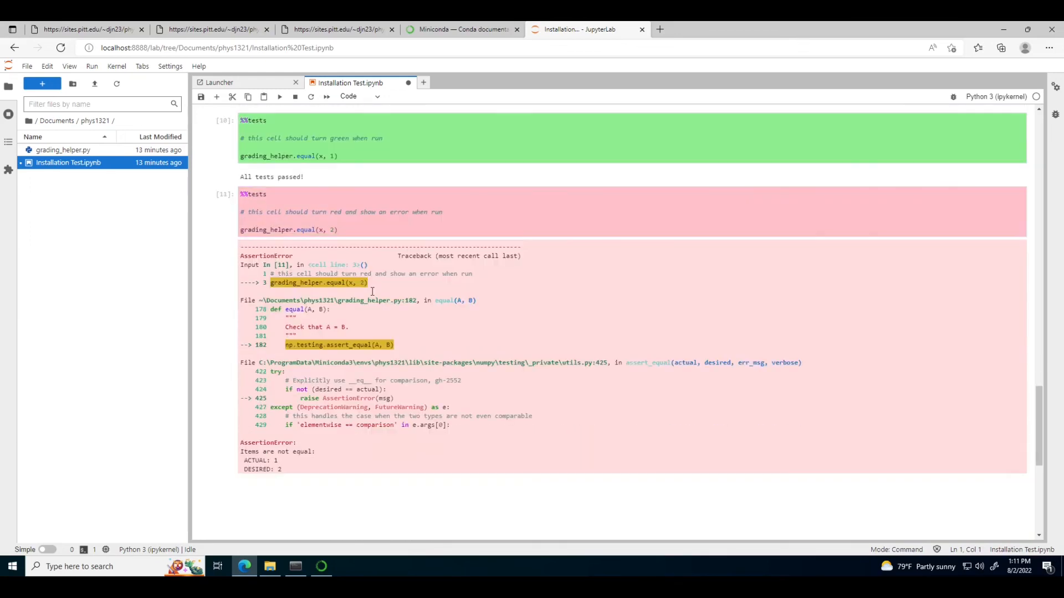
{"action": "scroll", "coordinate": [352, 394], "scroll_direction": "up", "scroll_amount": 1}
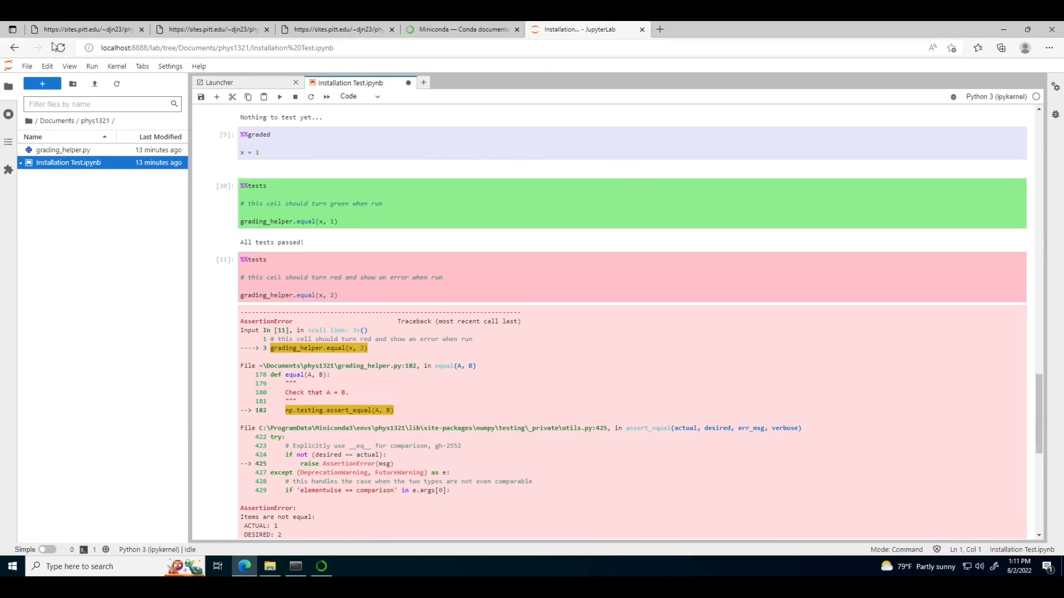
Shut down the JupyterLab server and minimize the browser window.
{"action": "left_click", "coordinate": [27, 66]}
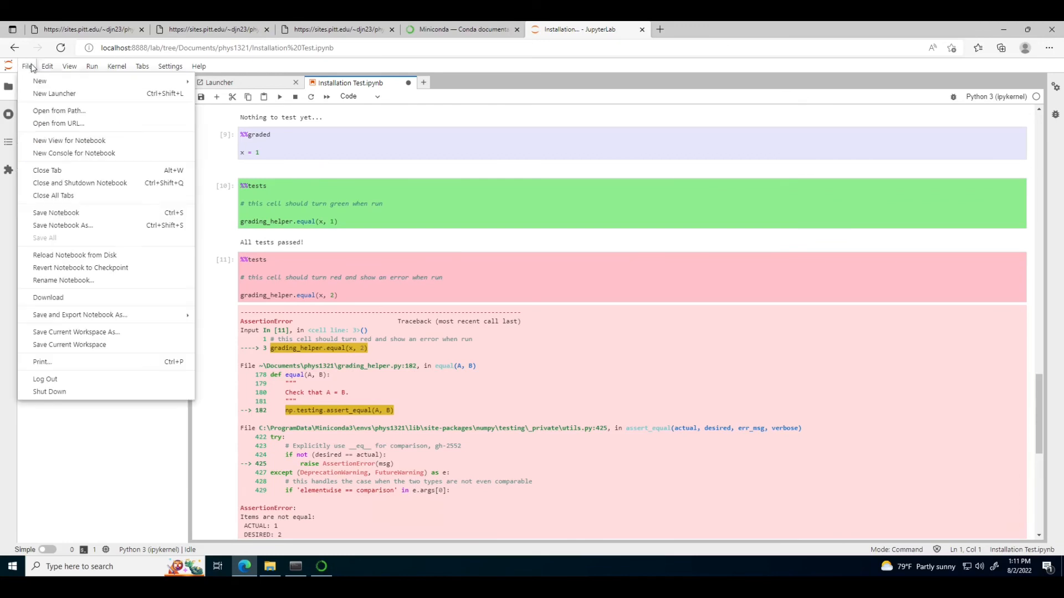
{"action": "left_click", "coordinate": [48, 392]}
{"action": "left_click", "coordinate": [576, 322]}
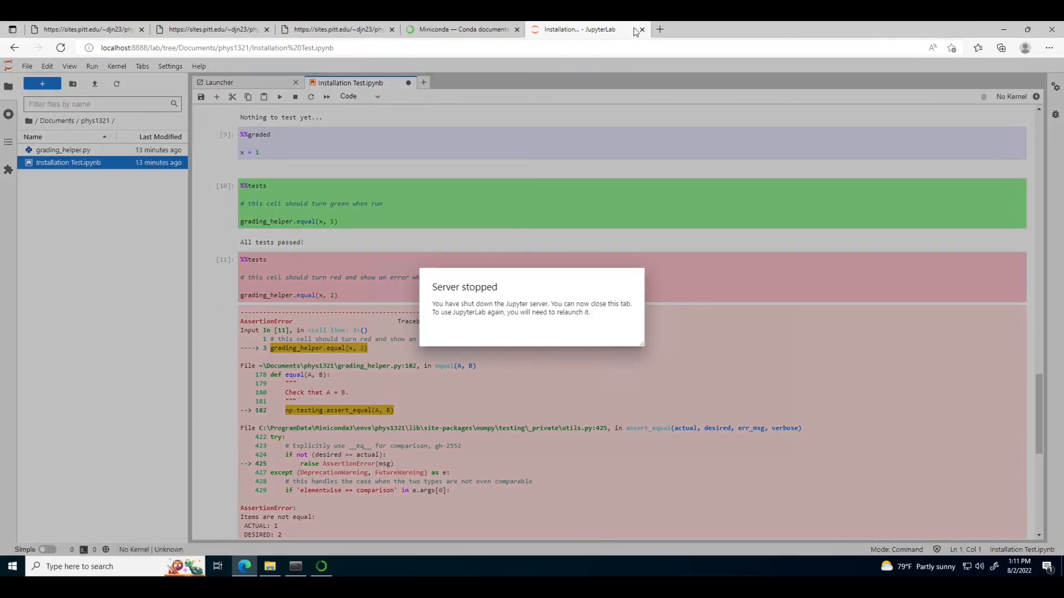
{"action": "left_click", "coordinate": [1005, 29]}
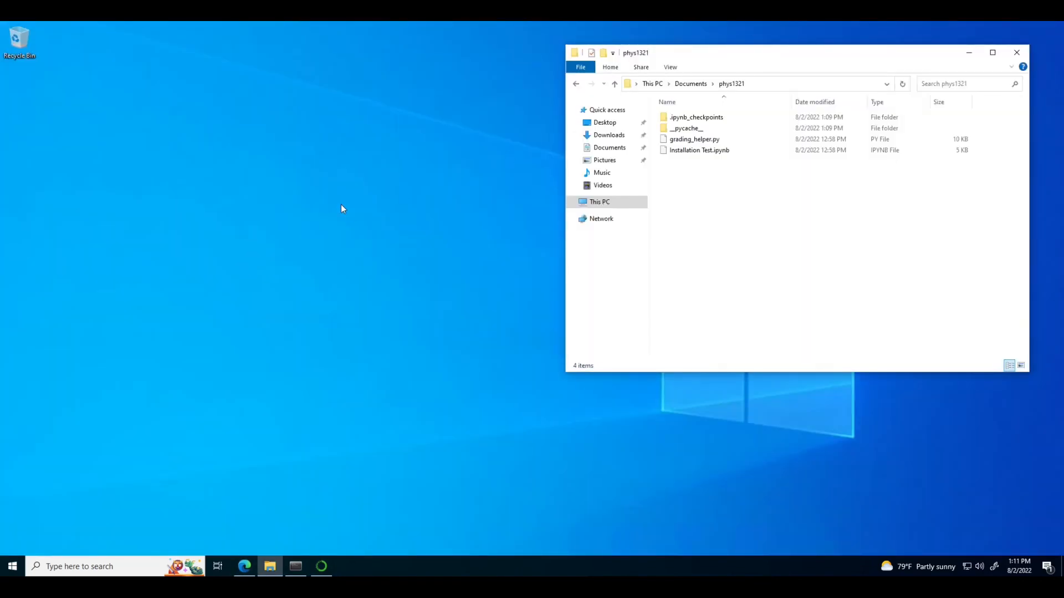